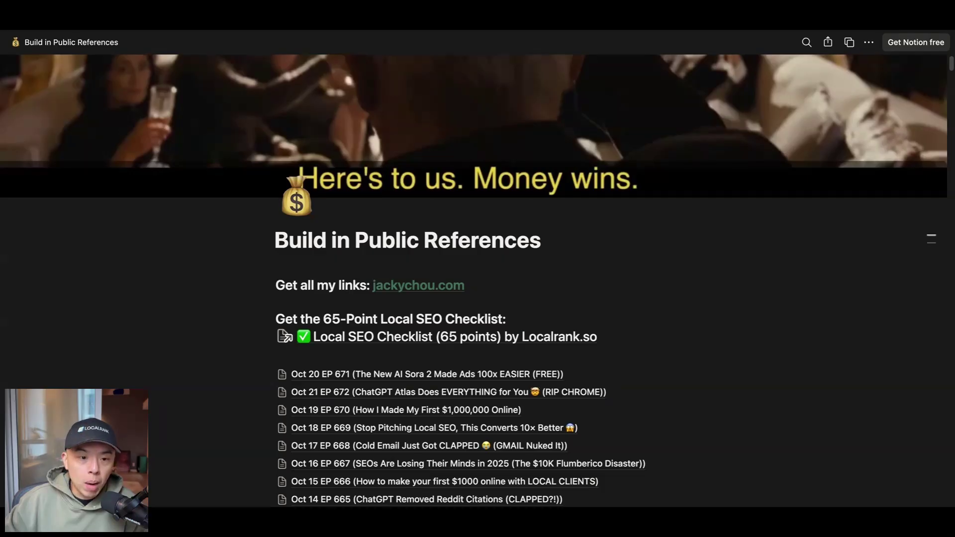
pyautogui.click(398, 392)
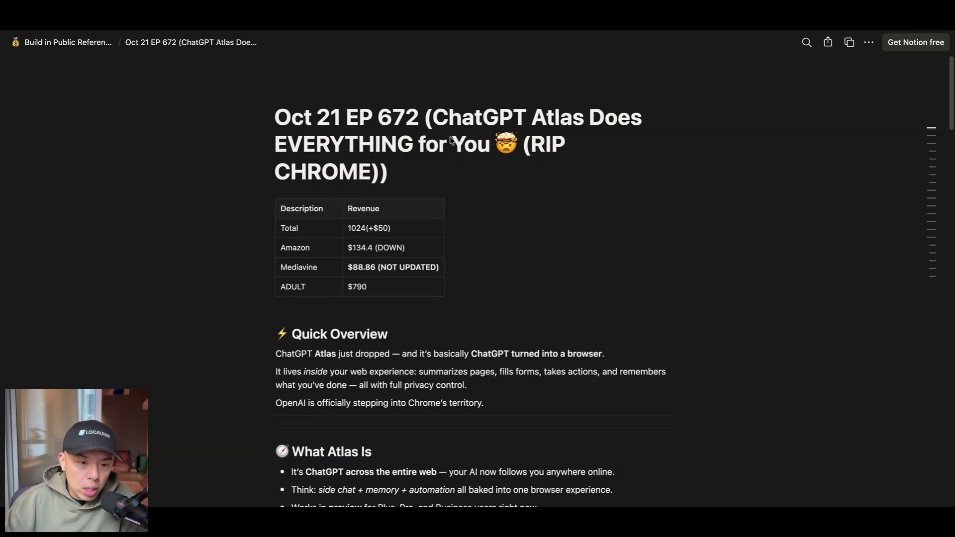
pyautogui.scroll(-1, 461, 301)
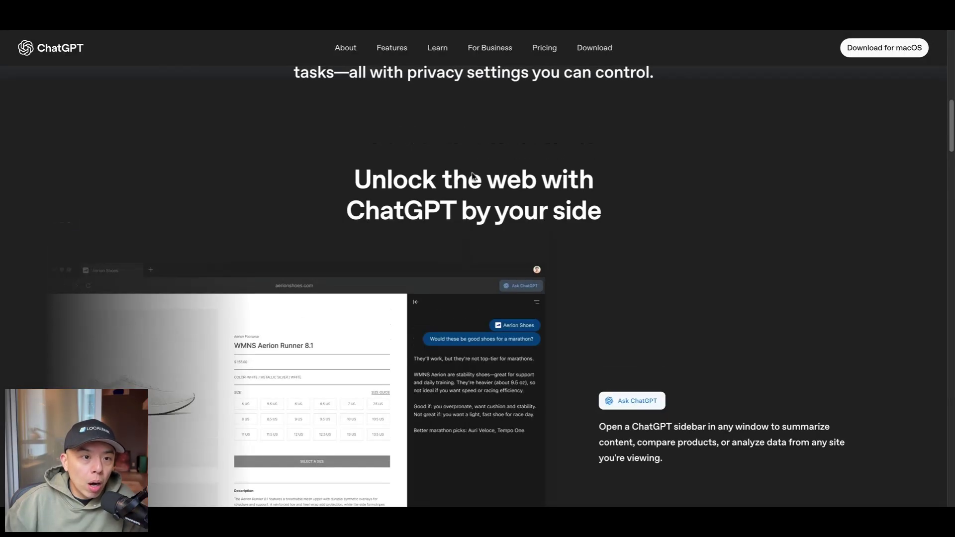
pyautogui.scroll(10, 396, 166)
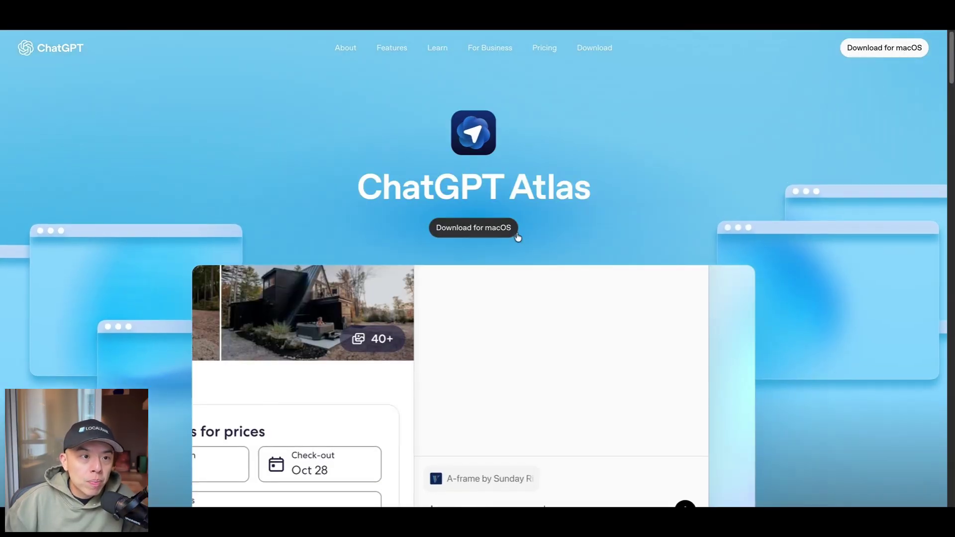
pyautogui.scroll(-5, 402, 195)
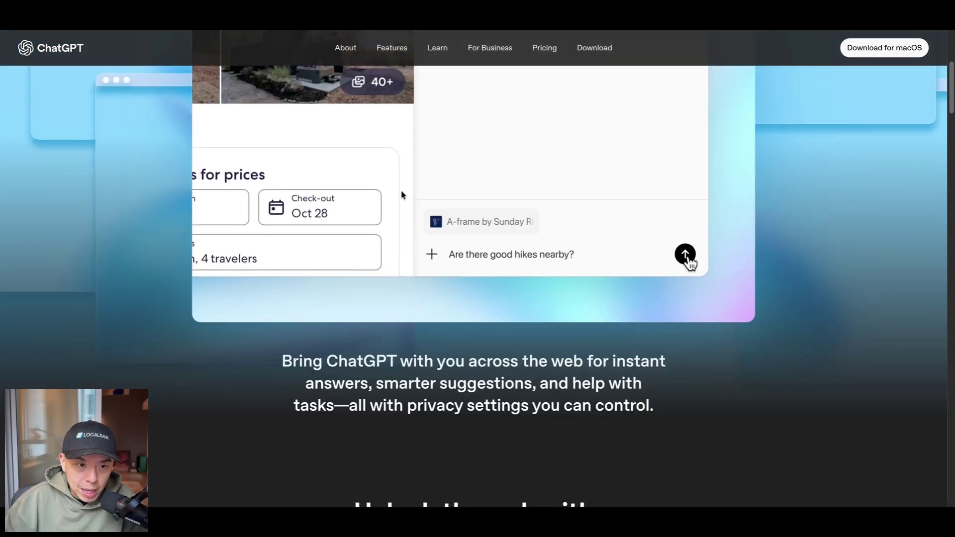
pyautogui.scroll(5, 229, 294)
pyautogui.scroll(-6, 234, 294)
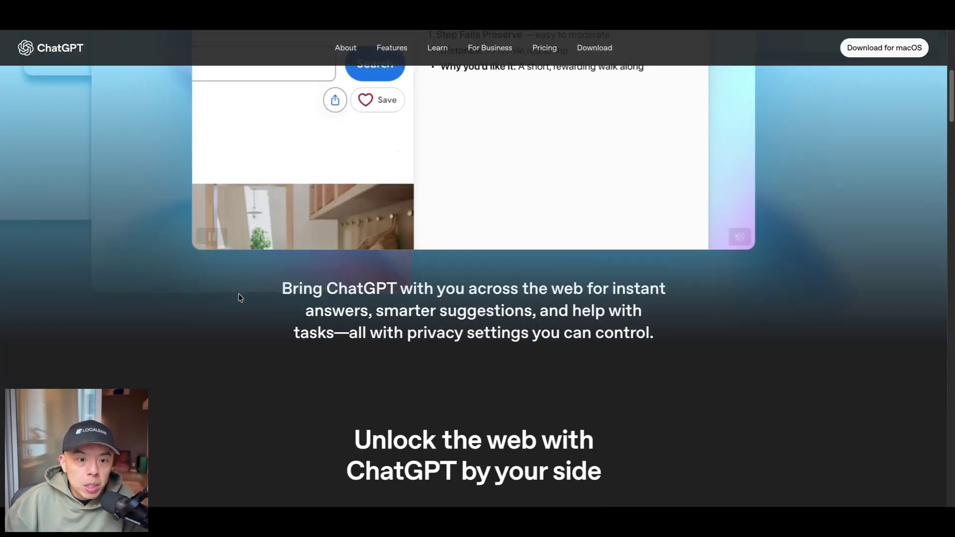
pyautogui.scroll(-20, 237, 293)
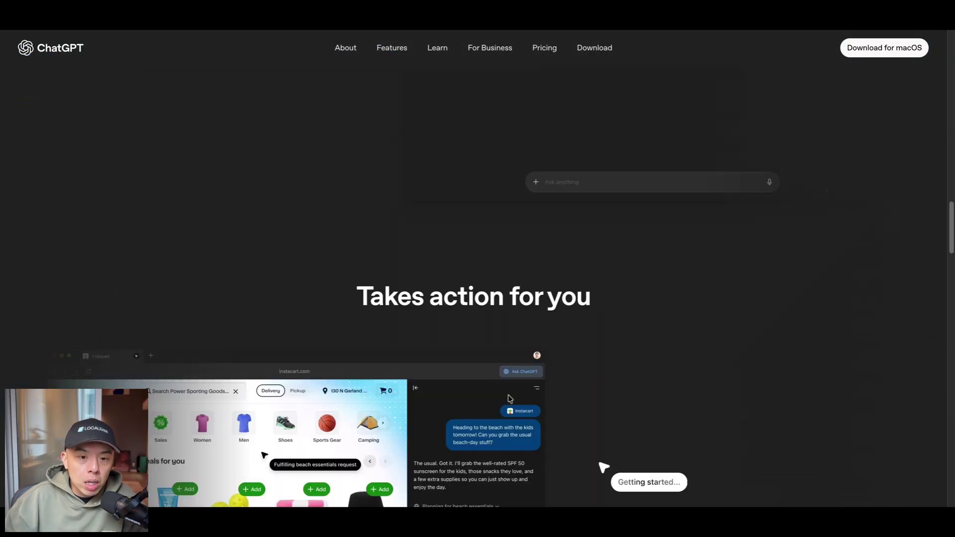
pyautogui.scroll(-1, 612, 259)
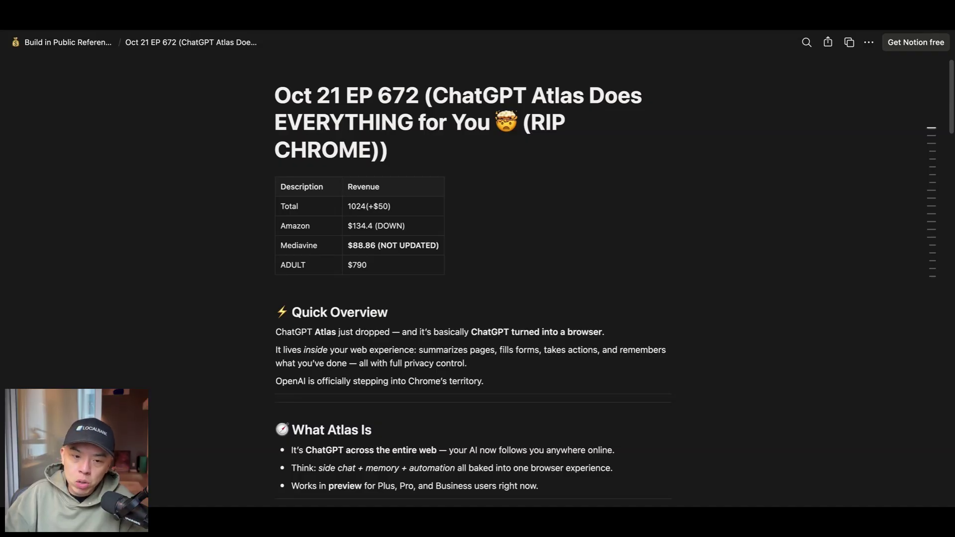
pyautogui.scroll(-3, 437, 331)
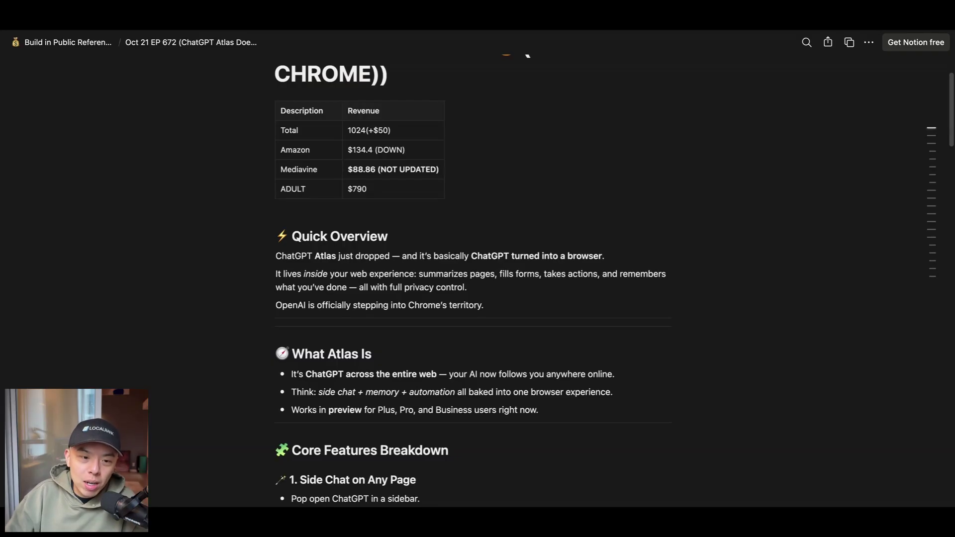
pyautogui.scroll(-1, 384, 398)
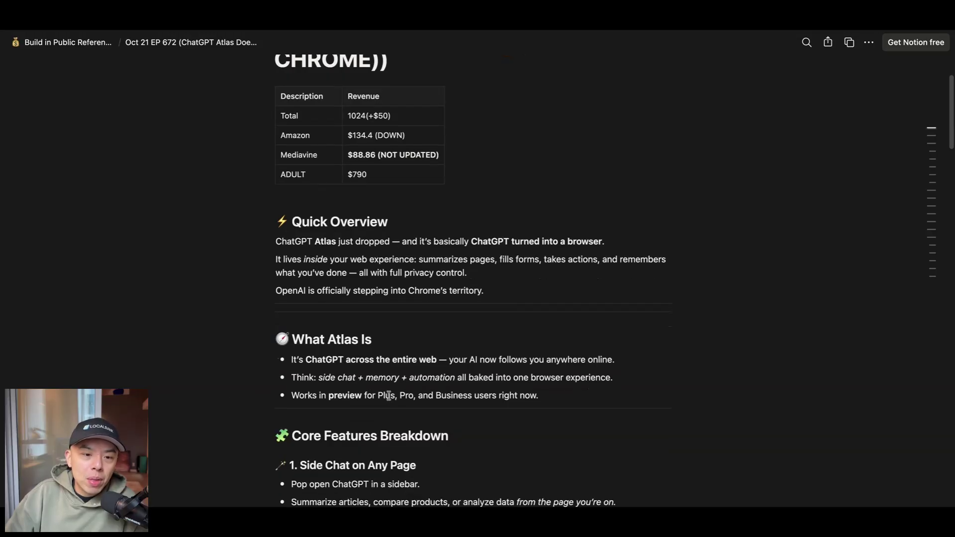
pyautogui.moveTo(320, 377); pyautogui.dragTo(479, 377)
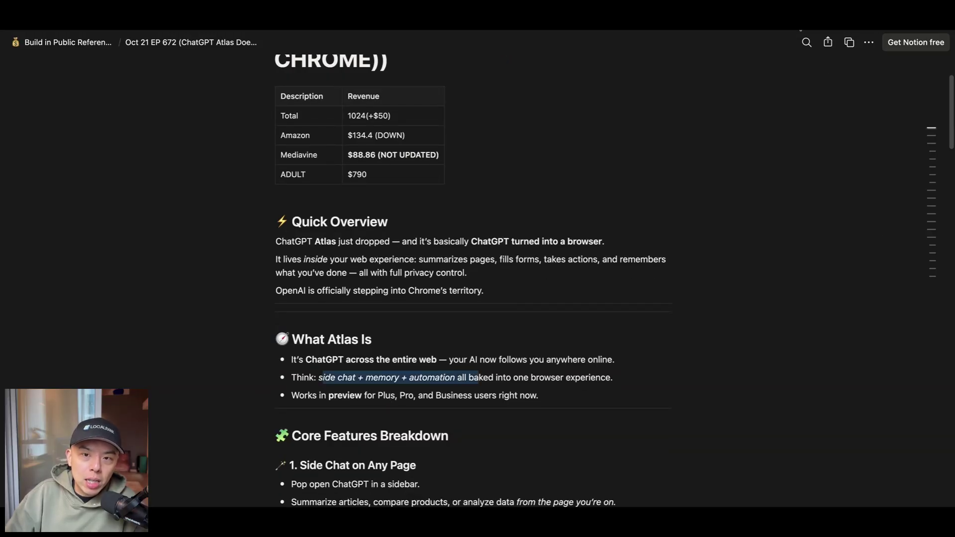
pyautogui.moveTo(805, 247)
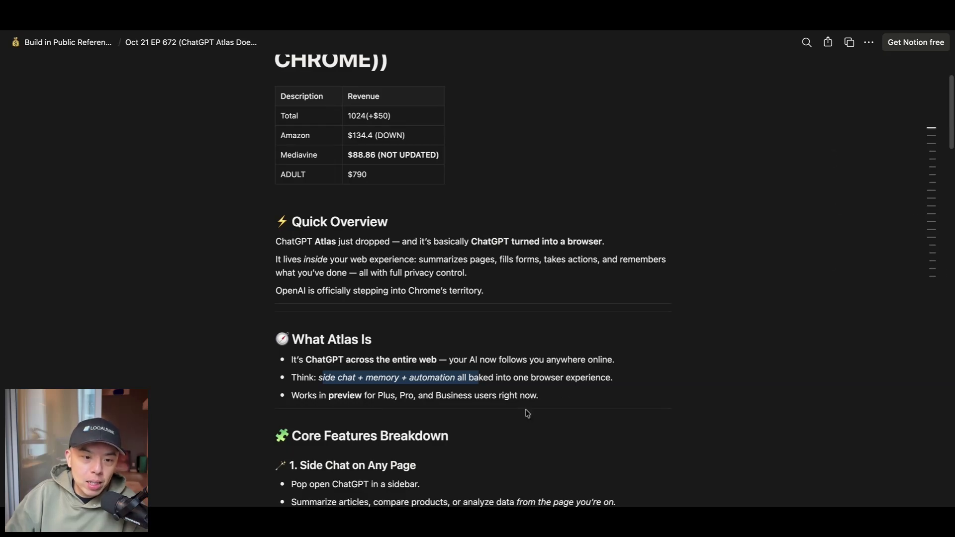
pyautogui.scroll(-5, 527, 414)
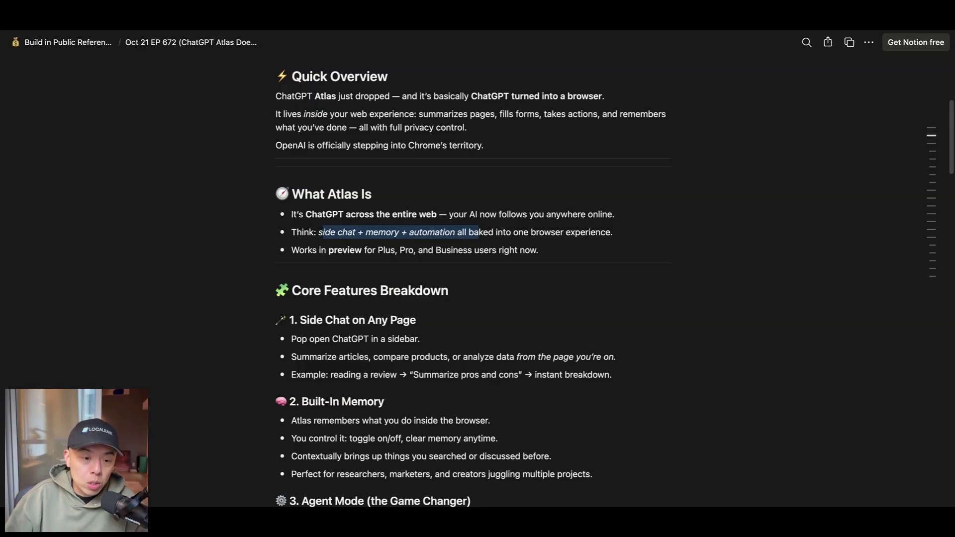
pyautogui.scroll(-1, 471, 283)
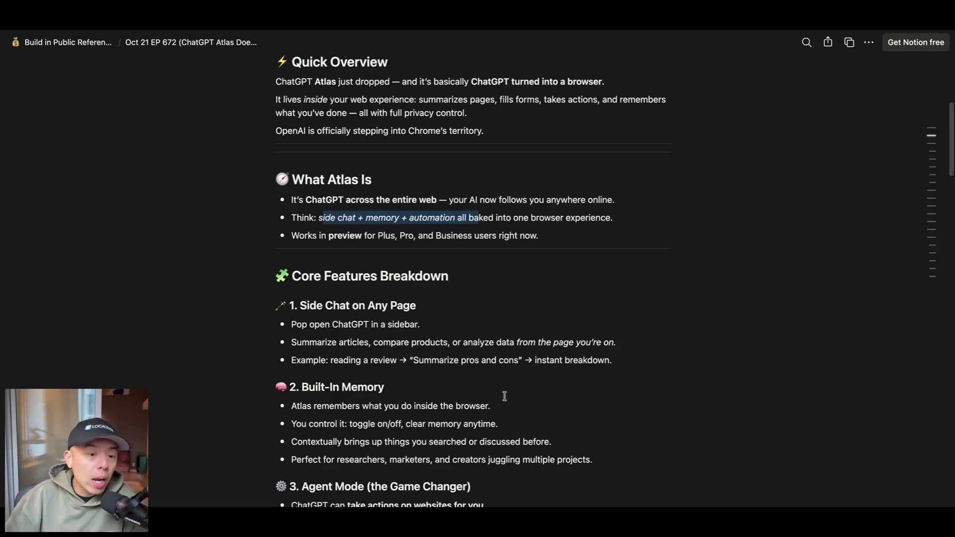
pyautogui.scroll(-4, 545, 414)
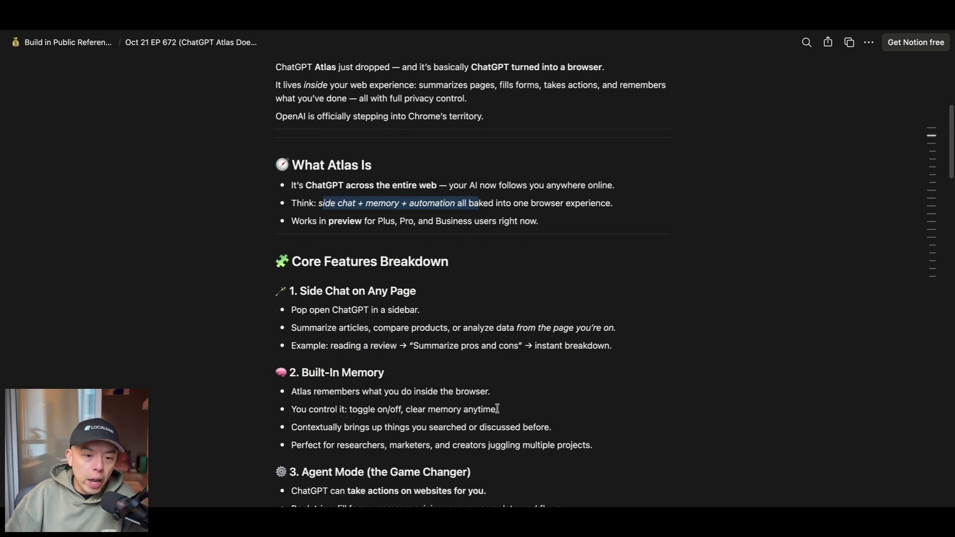
pyautogui.moveTo(370, 397); pyautogui.dragTo(472, 401)
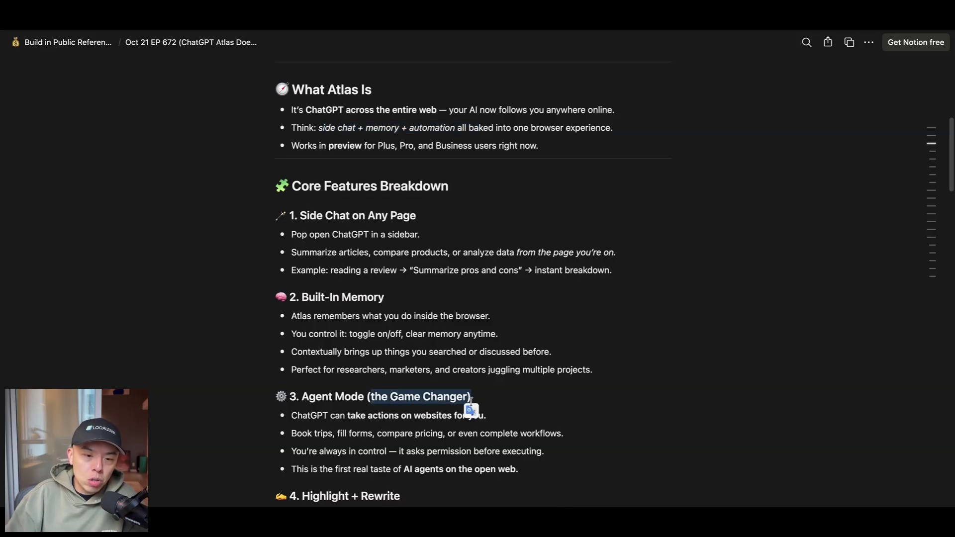
pyautogui.click(567, 369)
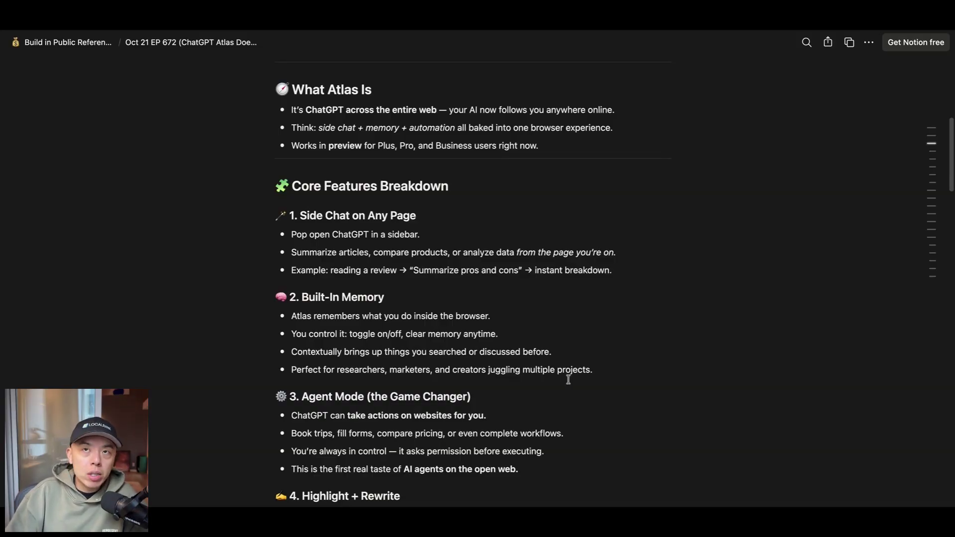
pyautogui.scroll(-1, 554, 397)
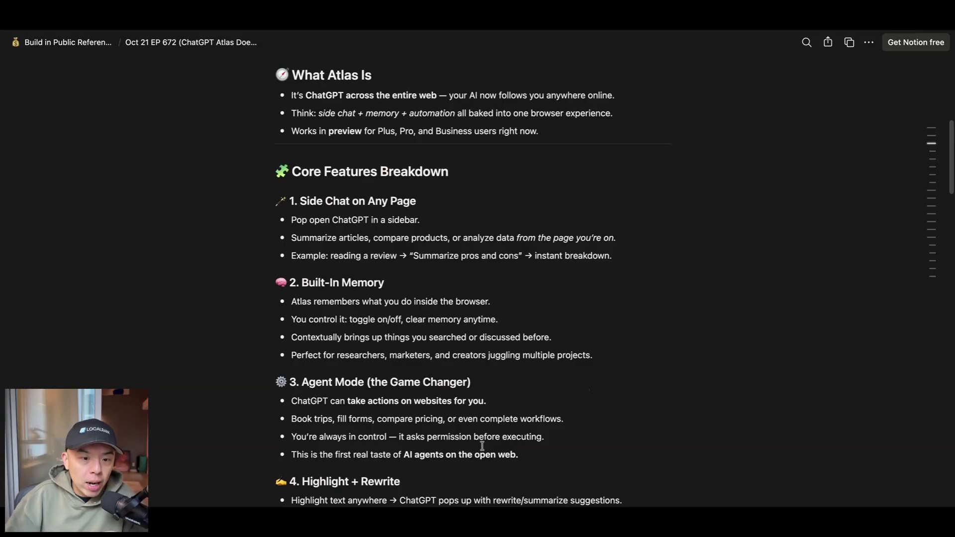
pyautogui.moveTo(432, 436); pyautogui.dragTo(529, 438)
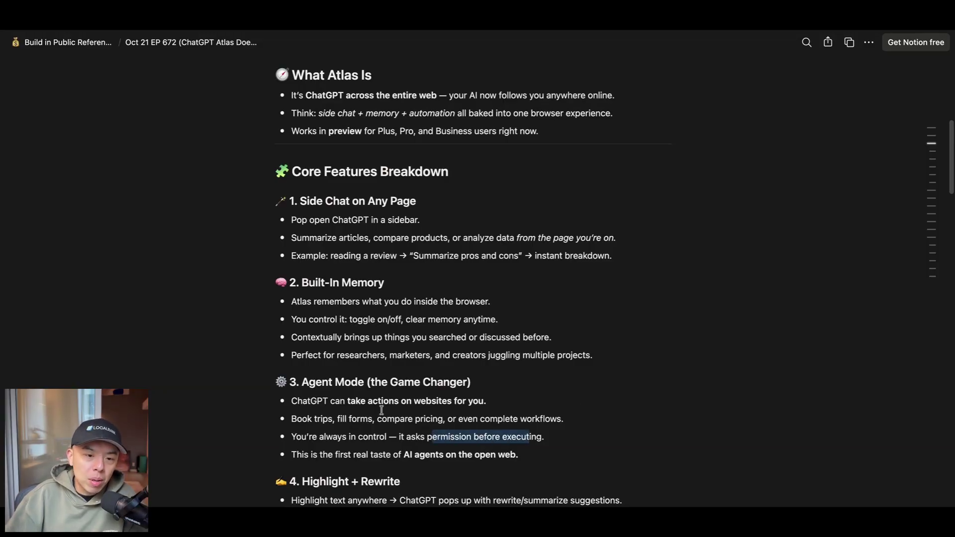
pyautogui.moveTo(373, 419); pyautogui.dragTo(563, 418)
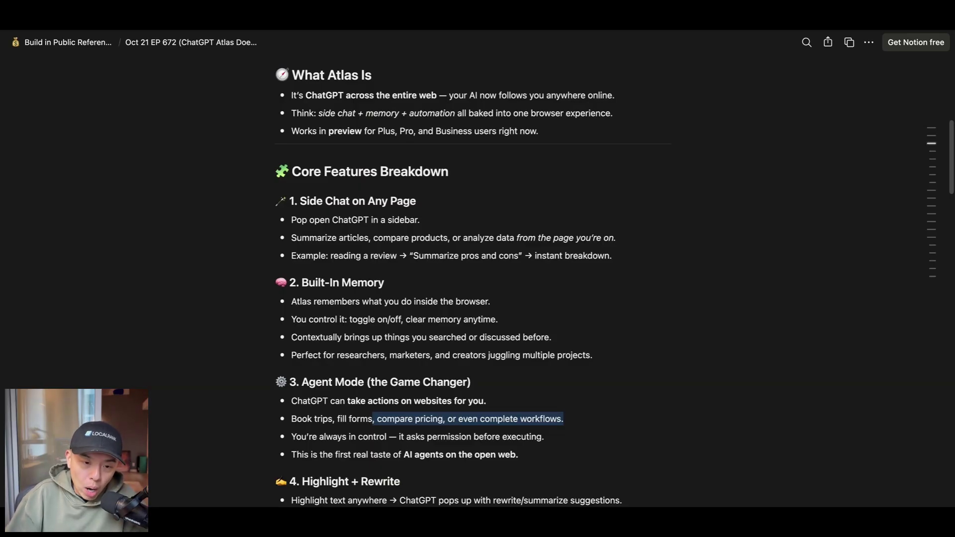
pyautogui.scroll(-5, 472, 279)
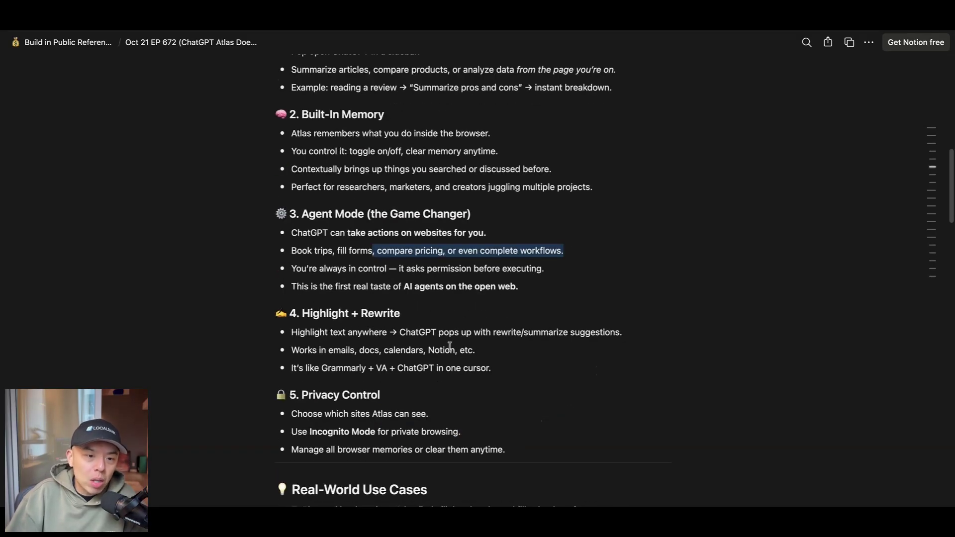
pyautogui.click(320, 328)
pyautogui.moveTo(320, 328); pyautogui.dragTo(566, 329)
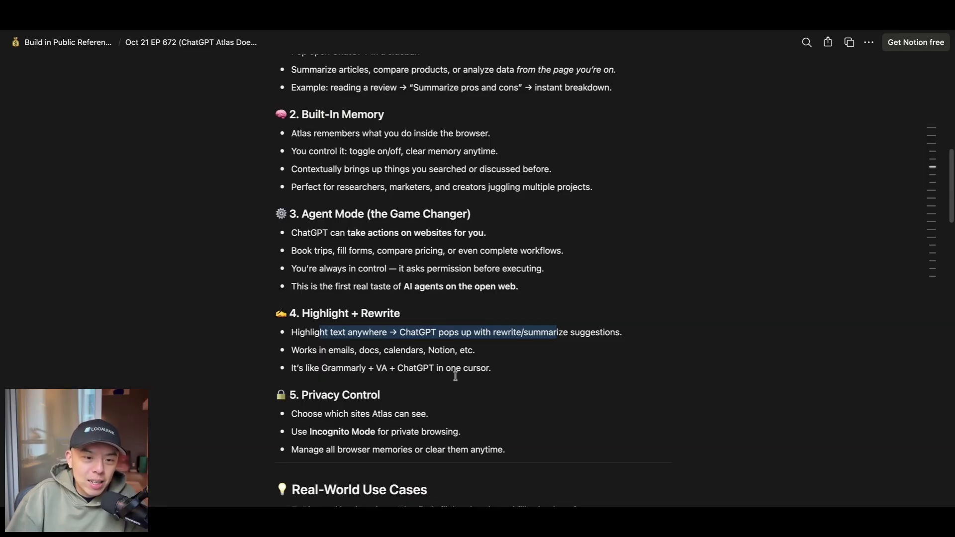
pyautogui.moveTo(446, 369); pyautogui.dragTo(351, 369)
pyautogui.scroll(-1, 408, 334)
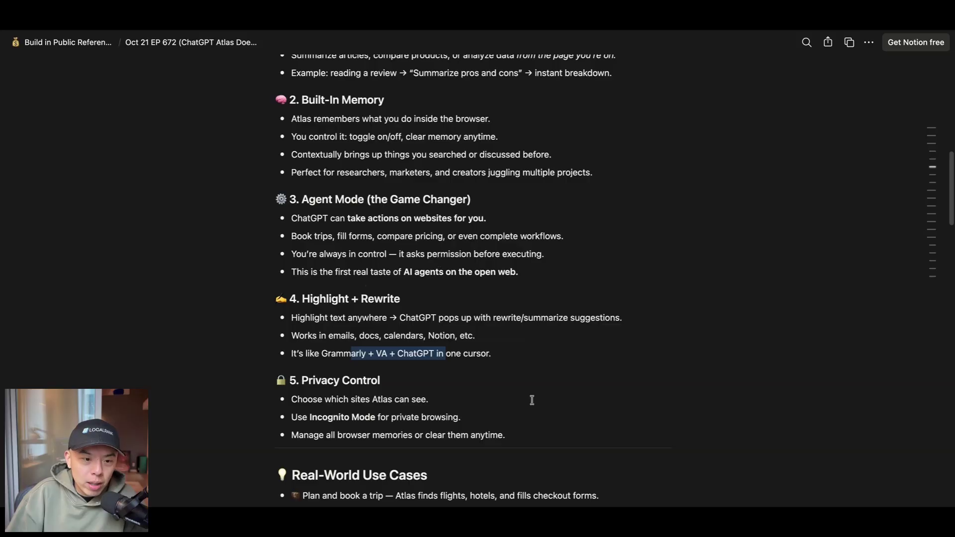
pyautogui.moveTo(343, 398); pyautogui.dragTo(431, 400)
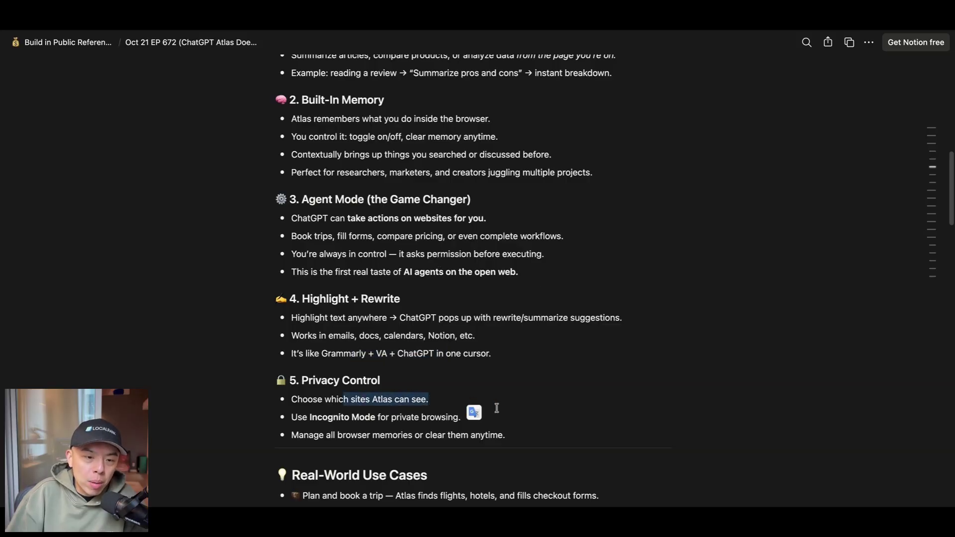
pyautogui.scroll(-5, 497, 418)
pyautogui.click(546, 327)
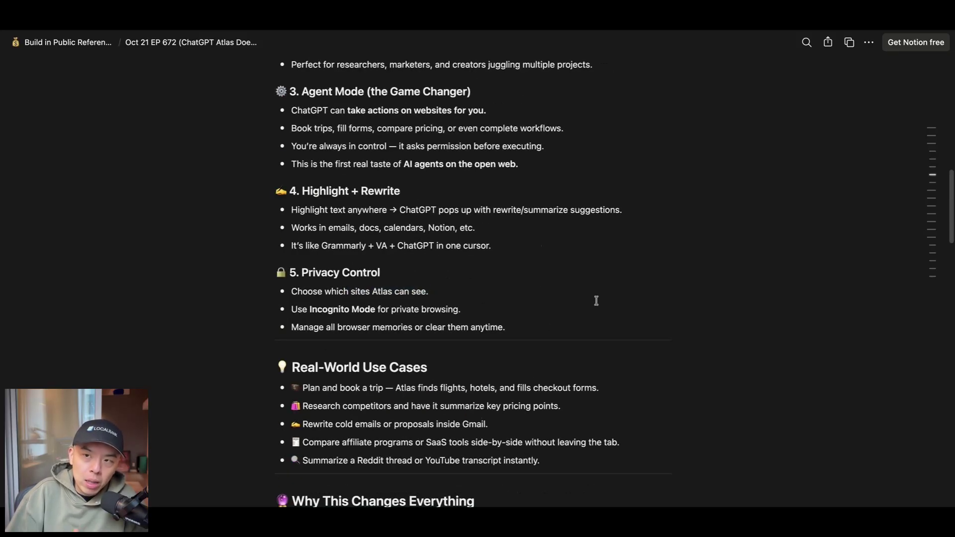
pyautogui.scroll(-8, 599, 215)
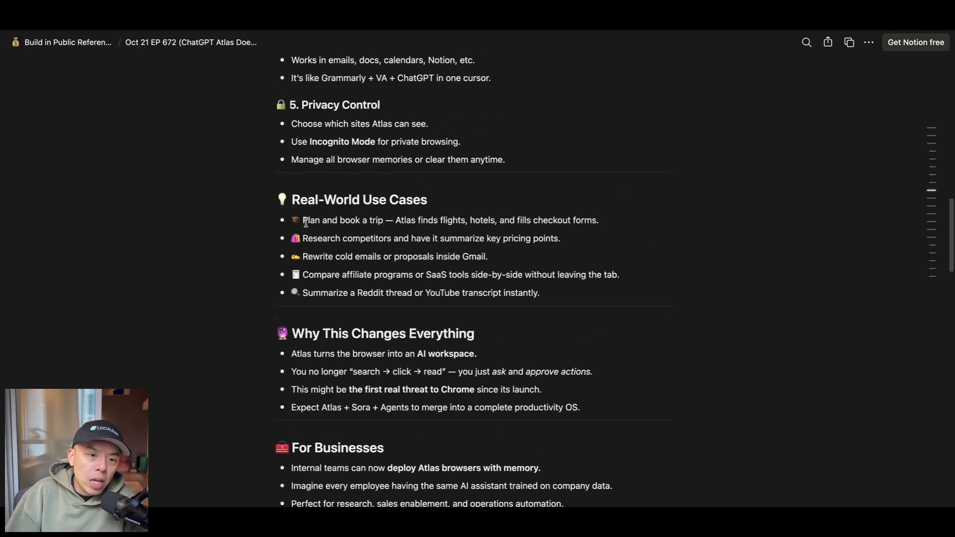
pyautogui.moveTo(300, 222); pyautogui.dragTo(291, 221)
pyautogui.keyDown('shift'); pyautogui.click(629, 212); pyautogui.keyUp('shift')
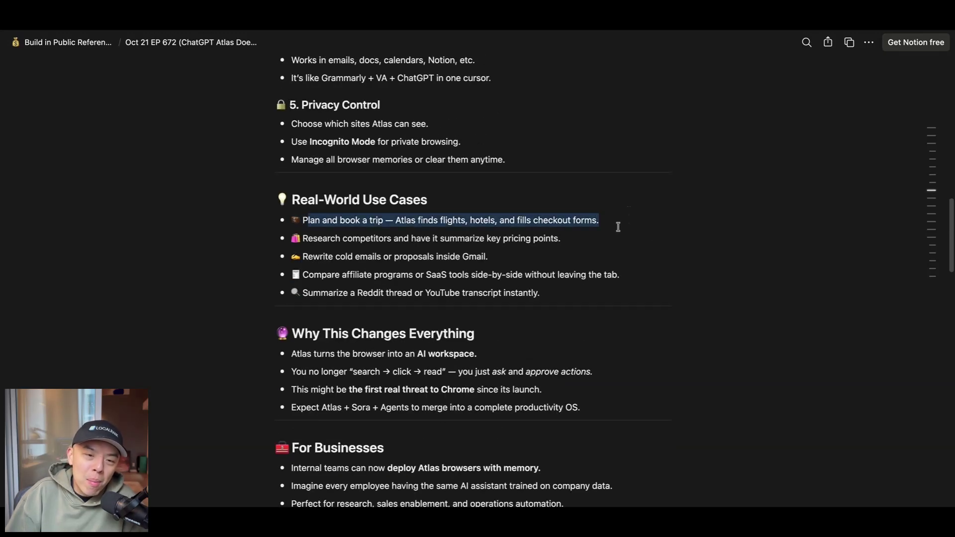
pyautogui.click(612, 228)
pyautogui.moveTo(610, 226); pyautogui.dragTo(295, 220)
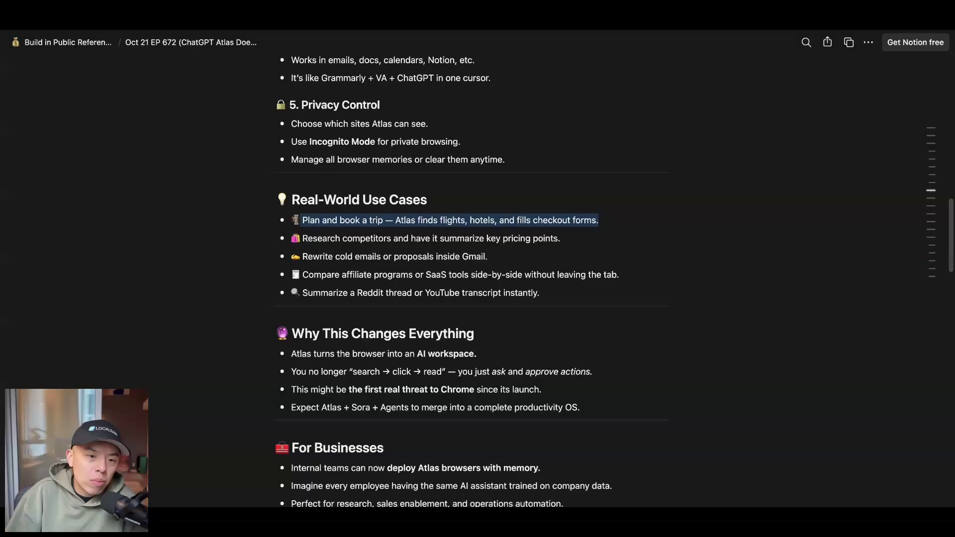
pyautogui.click(296, 220)
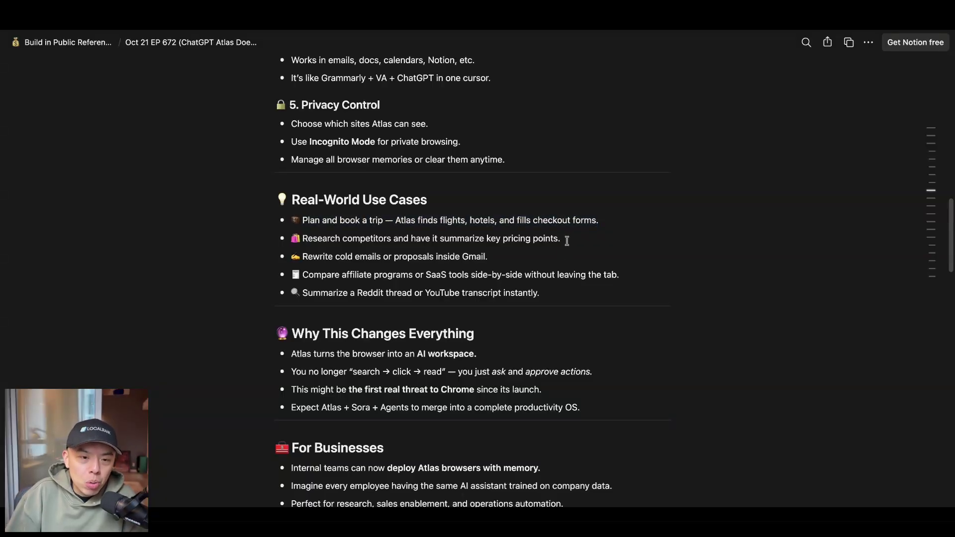
pyautogui.moveTo(294, 243); pyautogui.dragTo(478, 259)
pyautogui.click(482, 257)
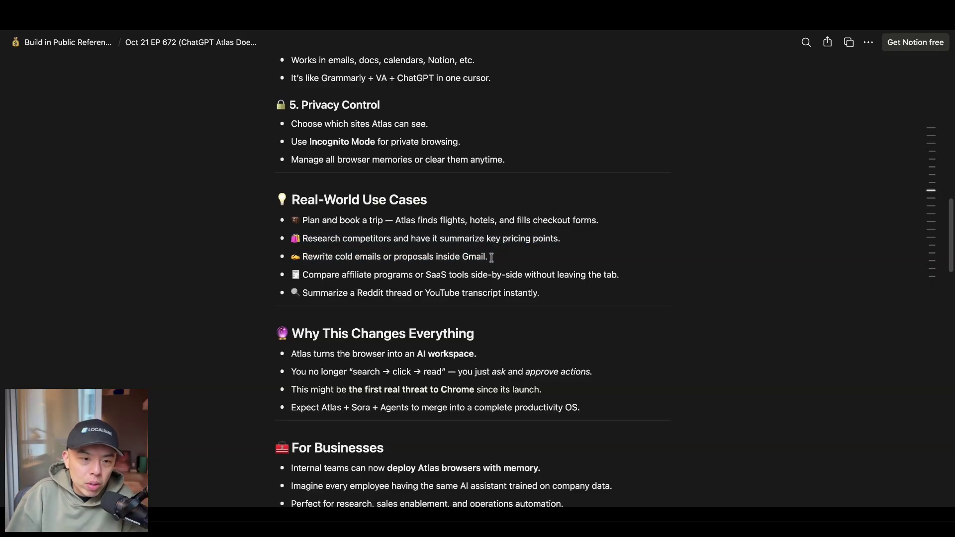
pyautogui.moveTo(304, 276); pyautogui.dragTo(542, 276)
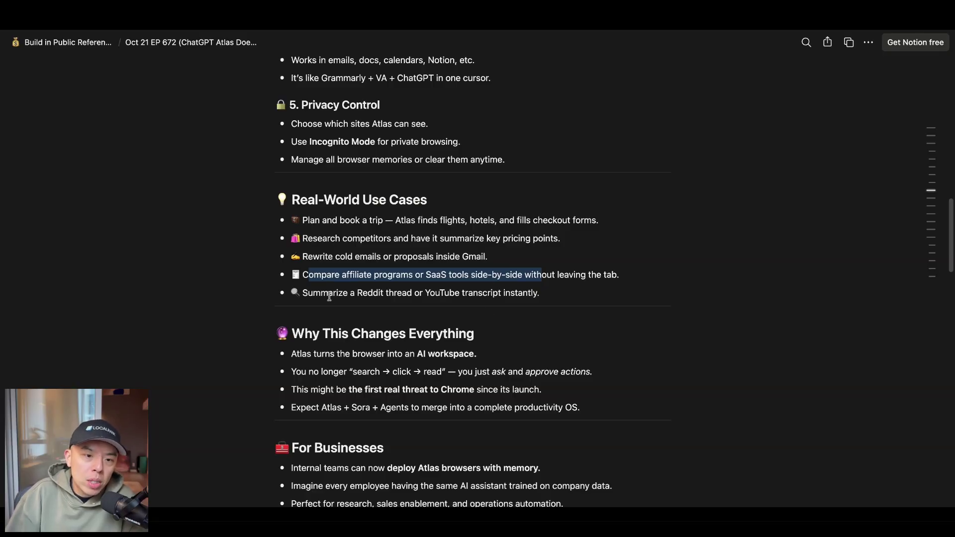
pyautogui.moveTo(330, 293); pyautogui.dragTo(539, 294)
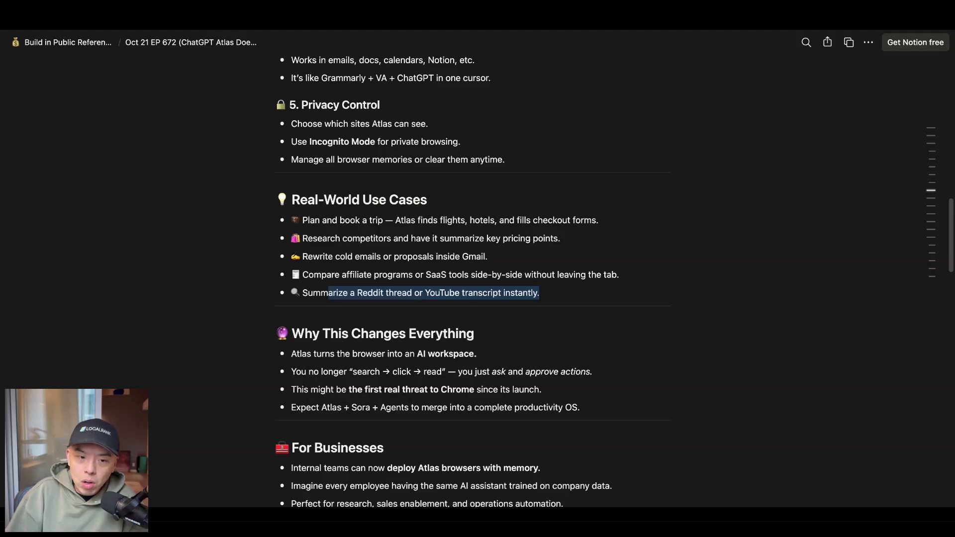
pyautogui.scroll(-2, 340, 336)
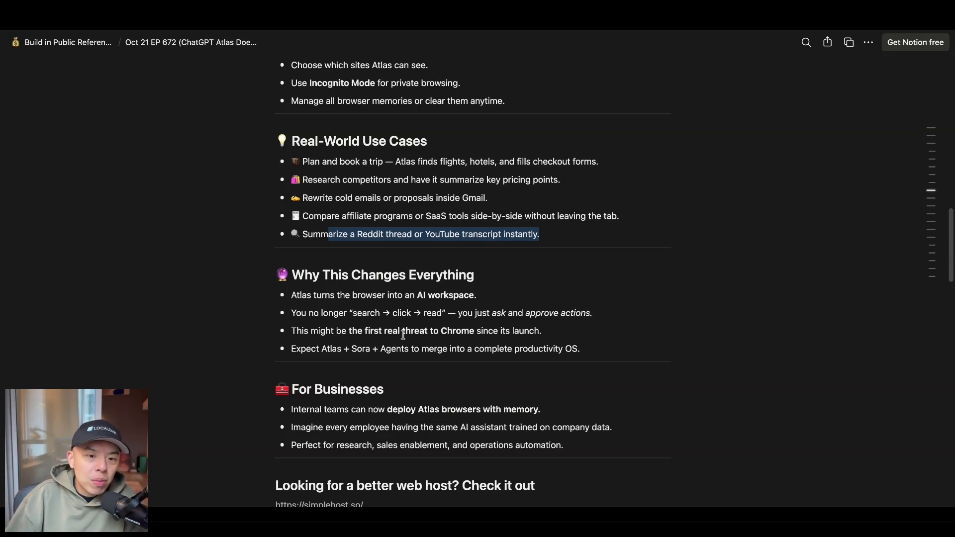
pyautogui.moveTo(334, 331); pyautogui.dragTo(566, 327)
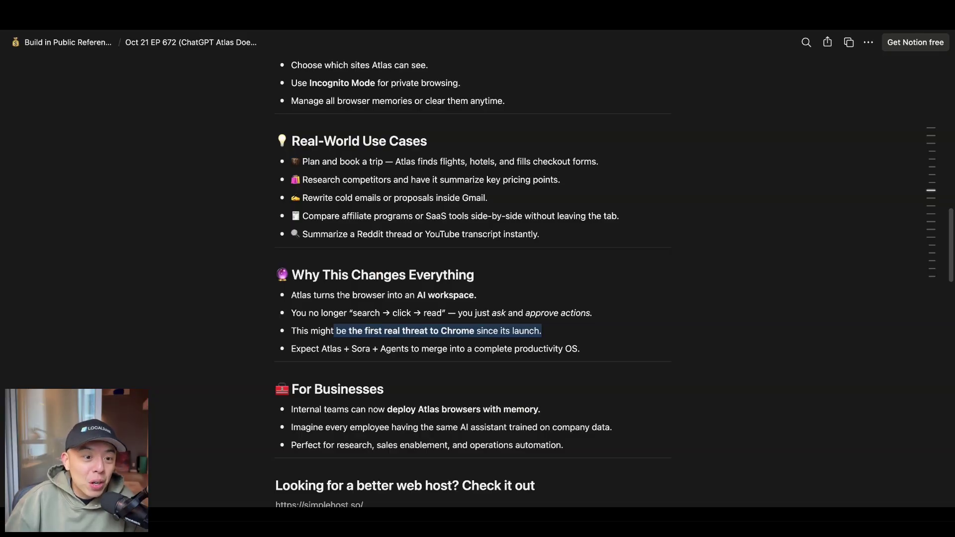
pyautogui.scroll(-3, 422, 358)
pyautogui.click(306, 279)
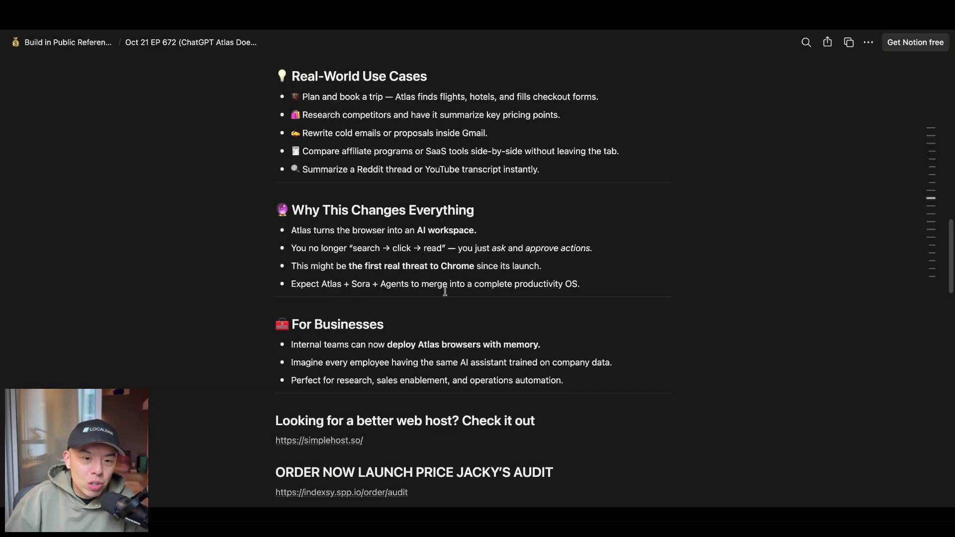
pyautogui.scroll(-1, 485, 280)
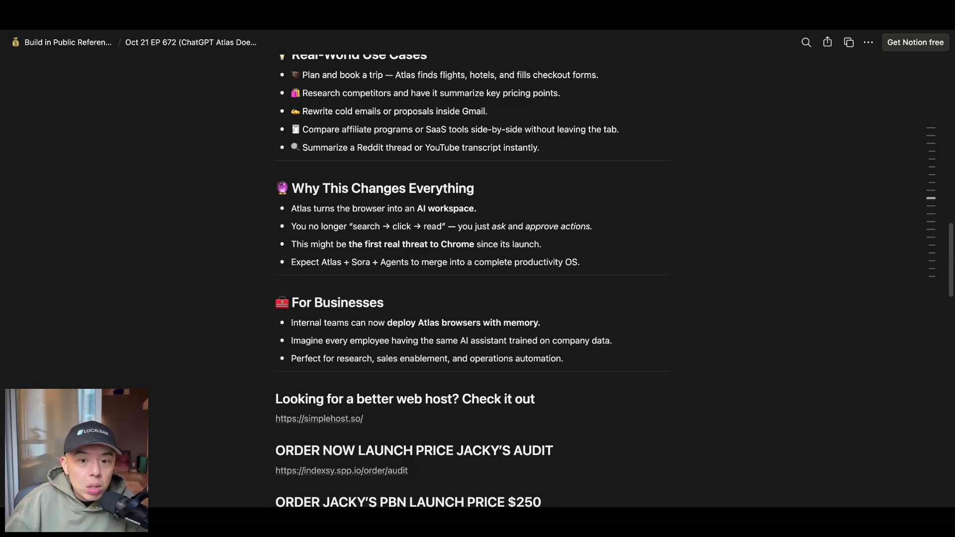
pyautogui.scroll(-5, 340, 300)
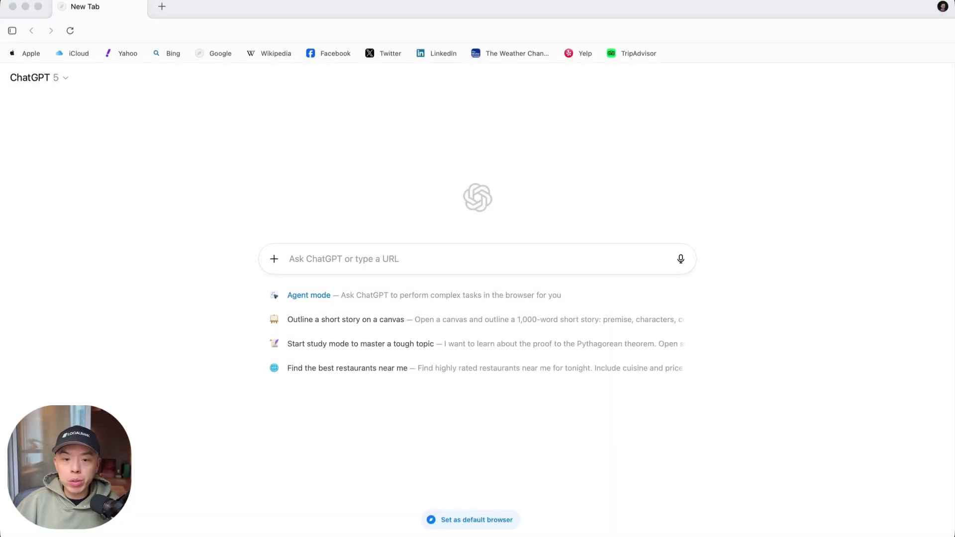
# Switch the new tab's composer to Agent mode and keep it set to Logged in
pyautogui.click(415, 267)
pyautogui.write('e')
pyautogui.press('BackSpace')
pyautogui.press('BackSpace')
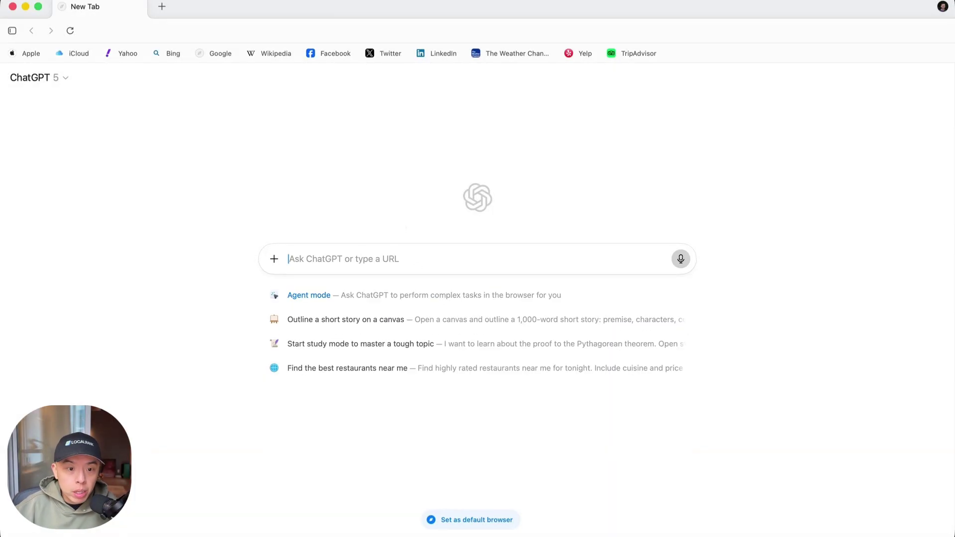
pyautogui.click(295, 299)
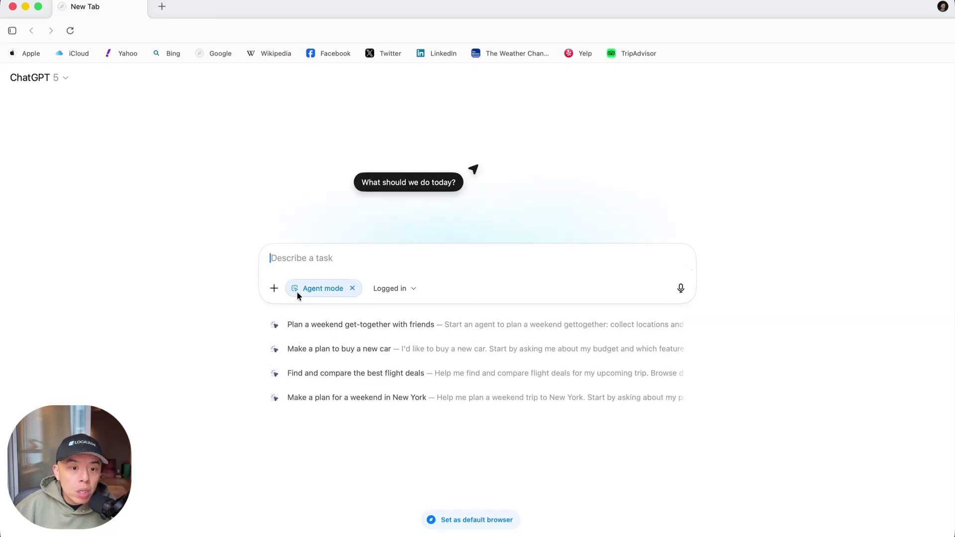
pyautogui.click(396, 292)
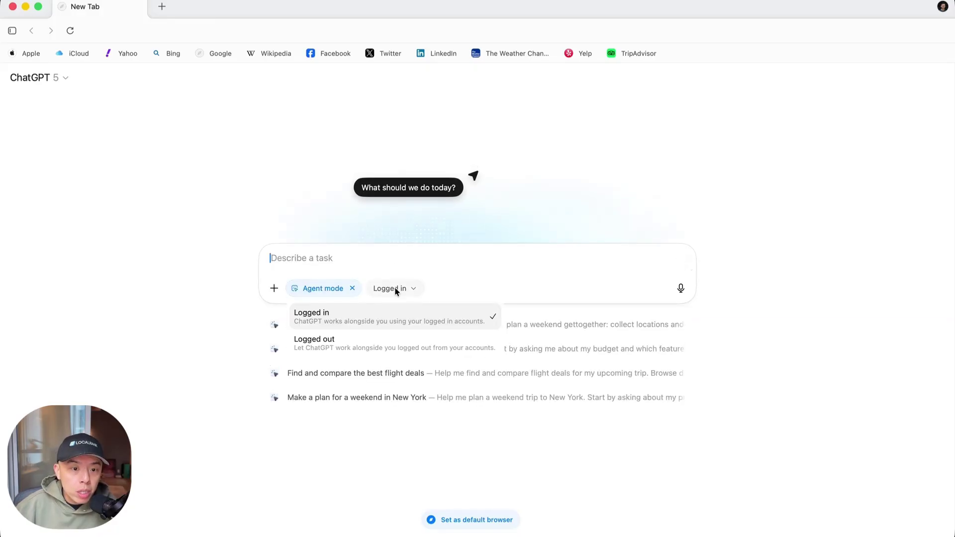
pyautogui.click(364, 321)
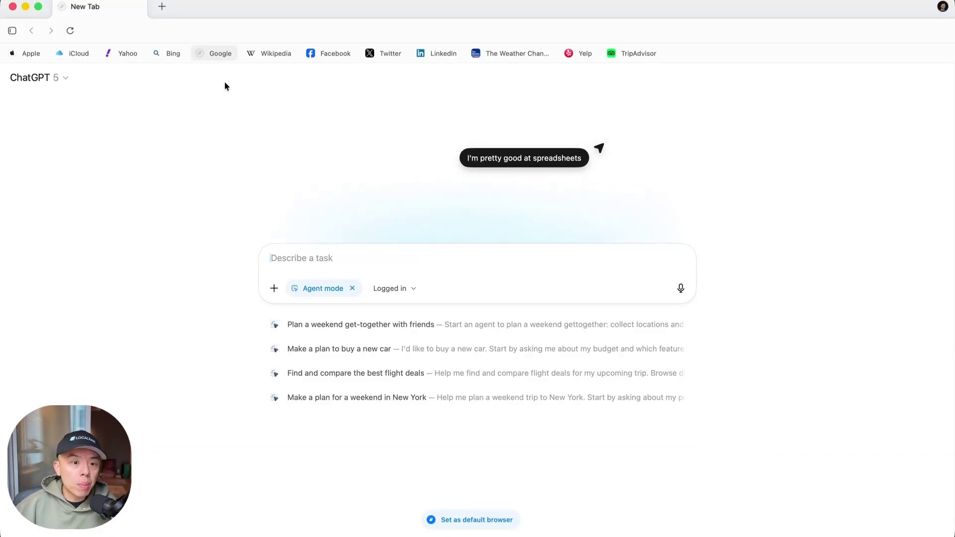
# Submit the agent task 'browse reddit use it as a warm up' with the pasted day-by-day plan
pyautogui.write('brow')
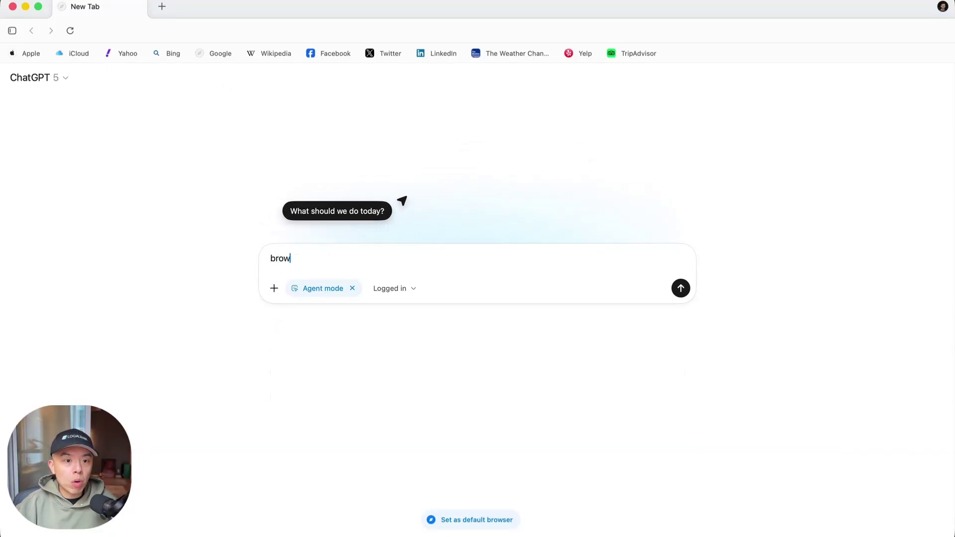
pyautogui.write('ser col')
pyautogui.press('BackSpace')
pyautogui.press('BackSpace')
pyautogui.press('BackSpace')
pyautogui.press('BackSpace')
pyautogui.press('BackSpace')
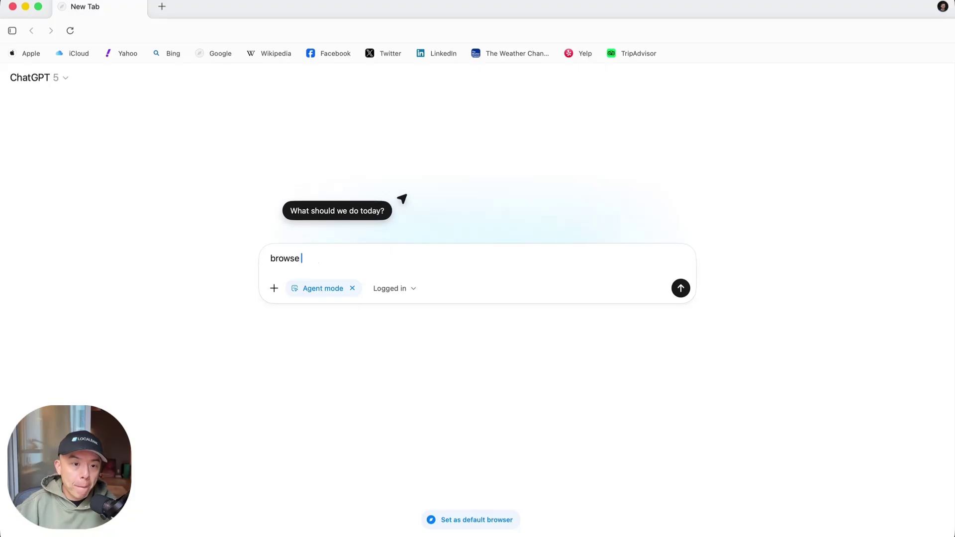
pyautogui.write('reddit')
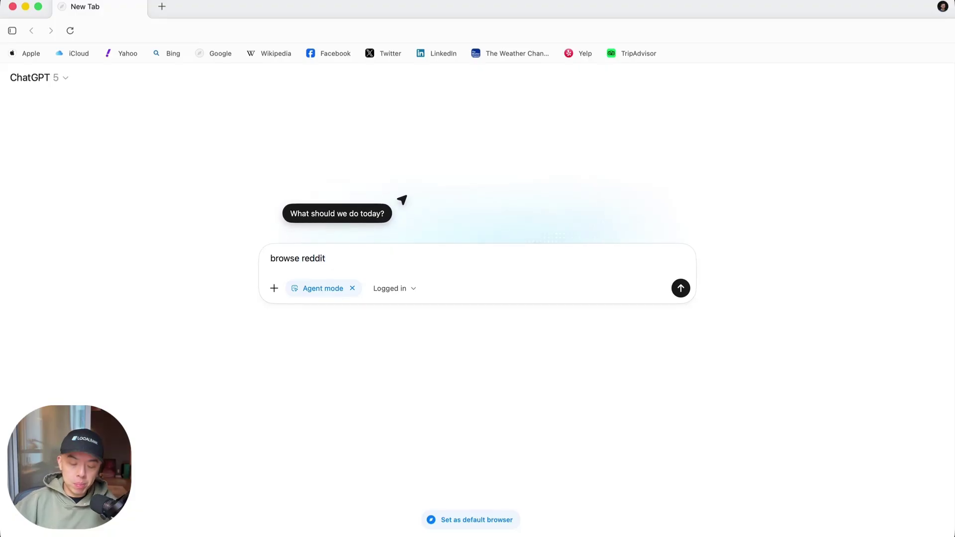
pyautogui.write(' use it as a warm up')
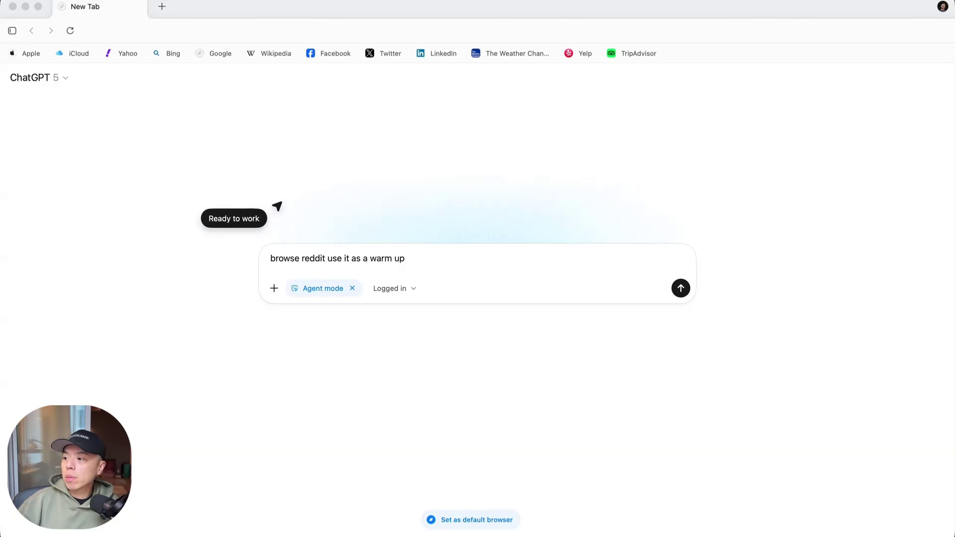
pyautogui.click(502, 252)
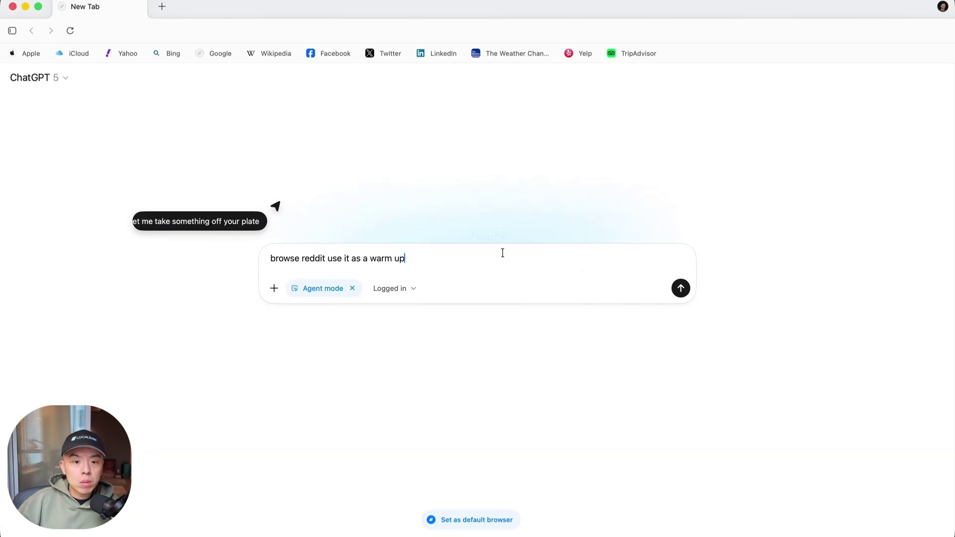
pyautogui.hotkey('shift', 'Return')
pyautogui.press('super+v')
pyautogui.press('Return')
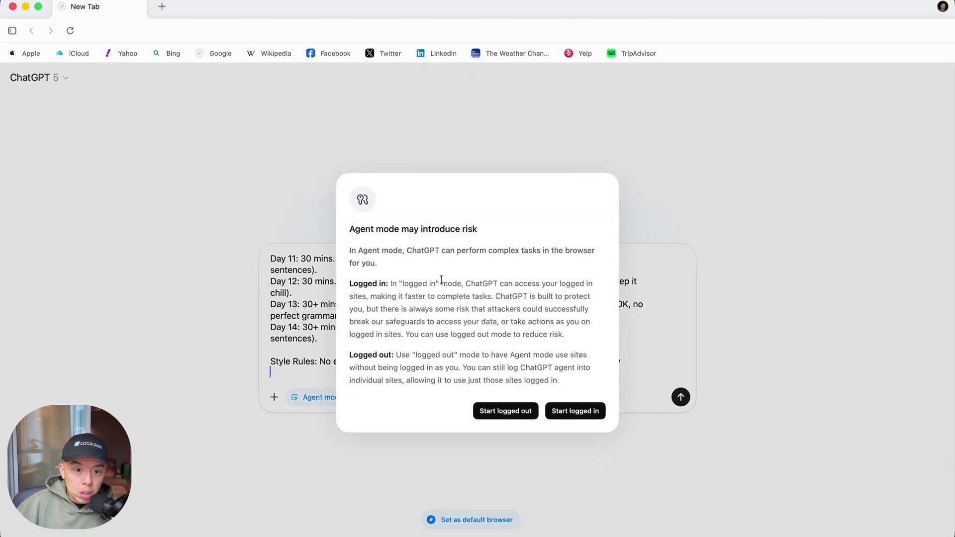
# Run the agent in logged-out mode so it opens Reddit's Popular feed
pyautogui.click(506, 411)
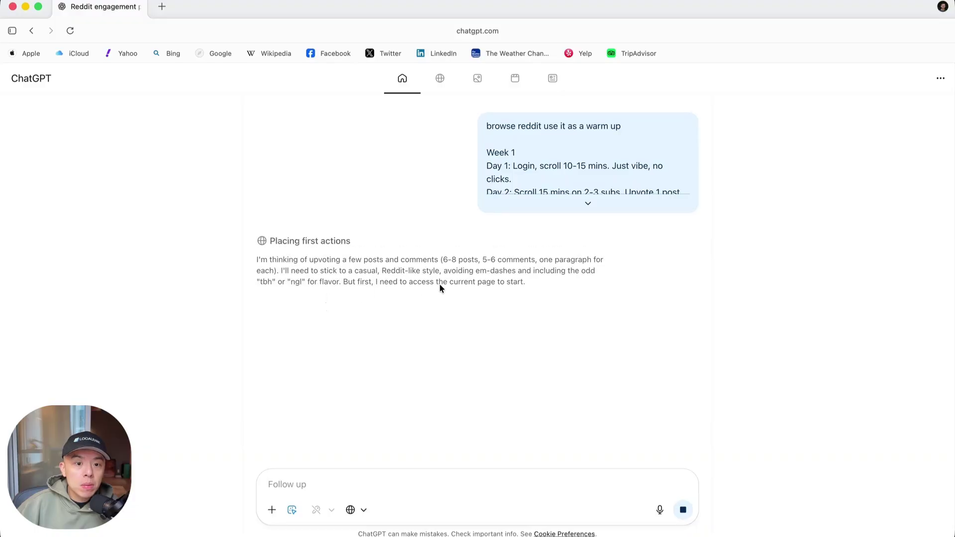
pyautogui.click(463, 484)
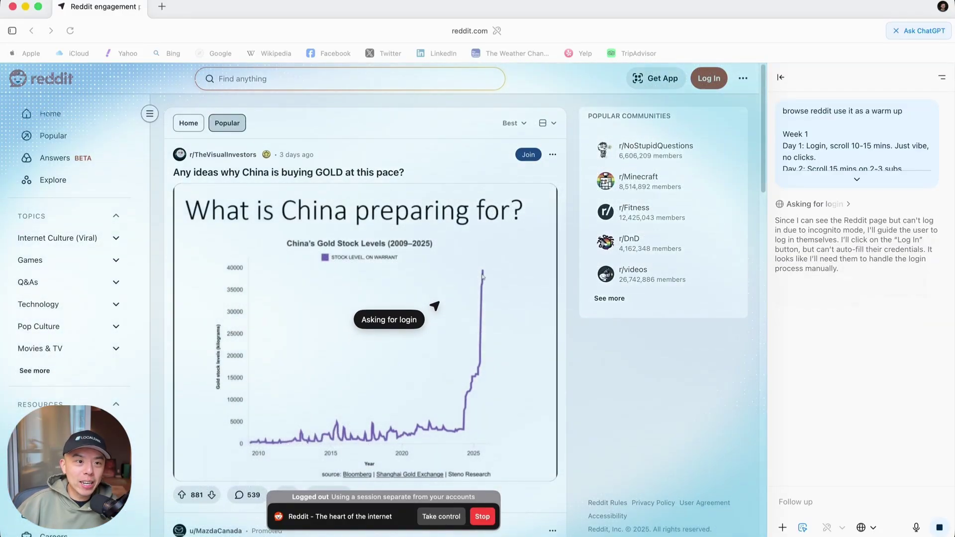
# Tell the agent to 'keep scrolling' Reddit, then switch to the Untitled spreadsheet tab
pyautogui.click(161, 4)
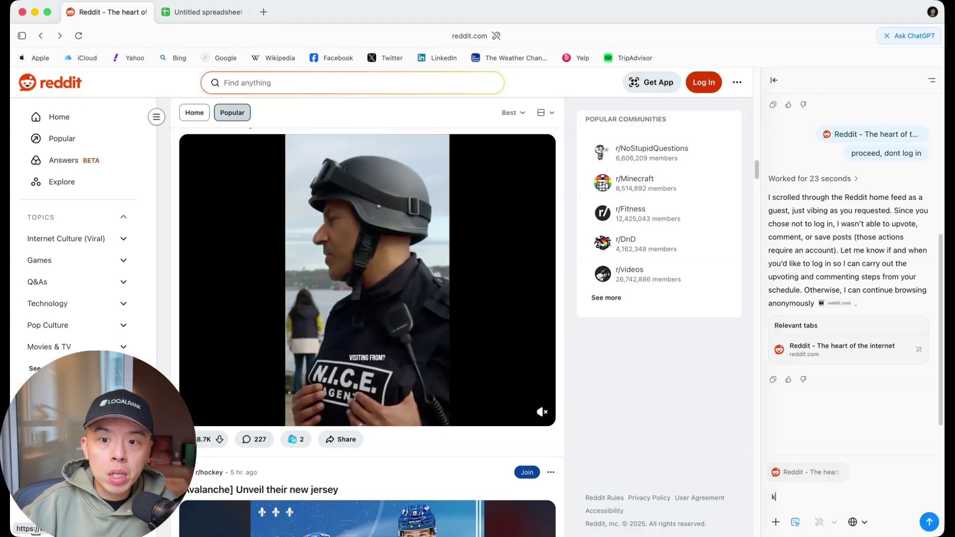
pyautogui.write('keep scrolling')
pyautogui.press('Return')
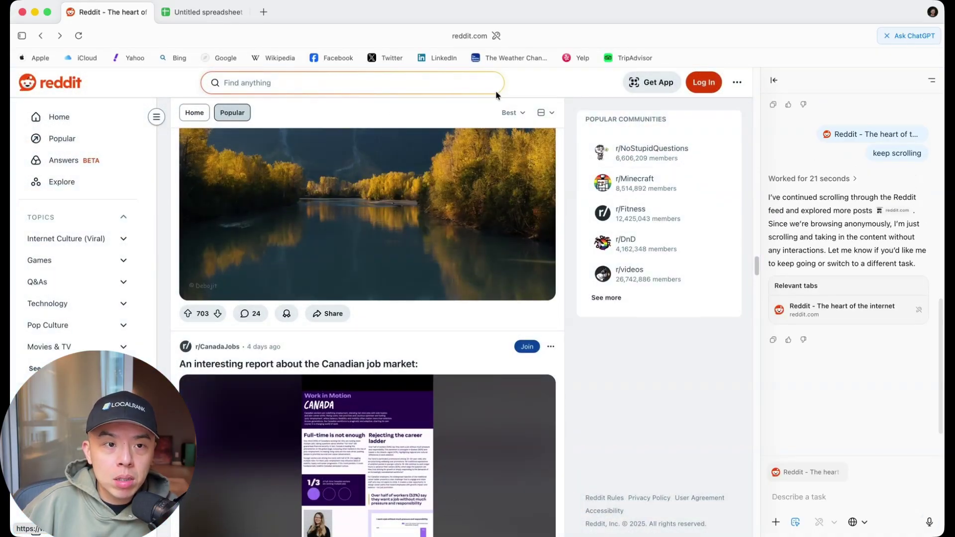
pyautogui.click(231, 12)
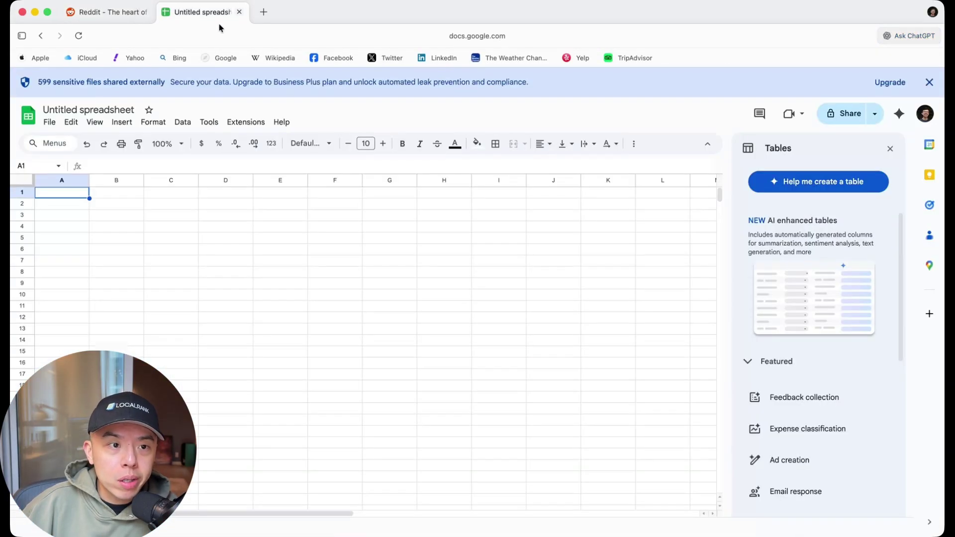
# Open x.com in a new tab alongside the Untitled spreadsheet tab
pyautogui.click(264, 12)
pyautogui.write('x.com')
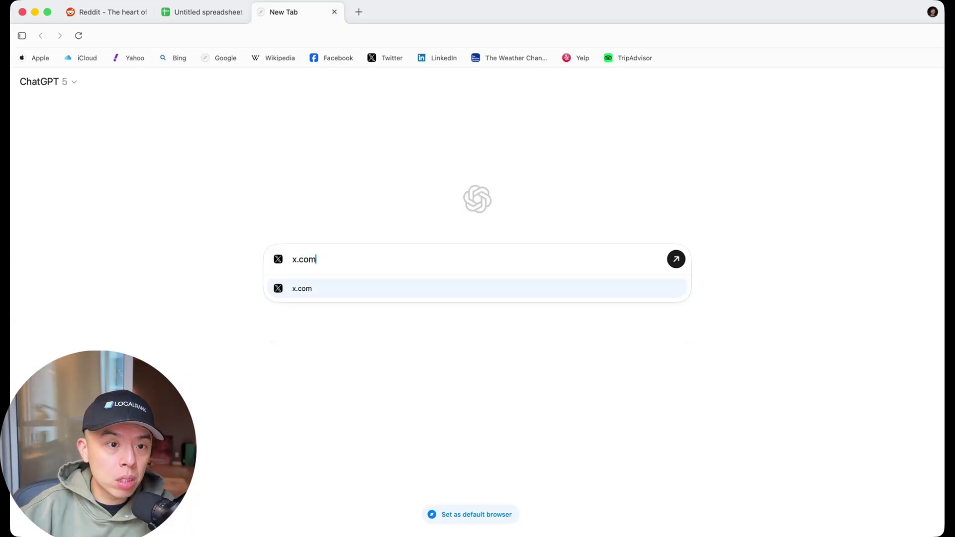
pyautogui.click(393, 59)
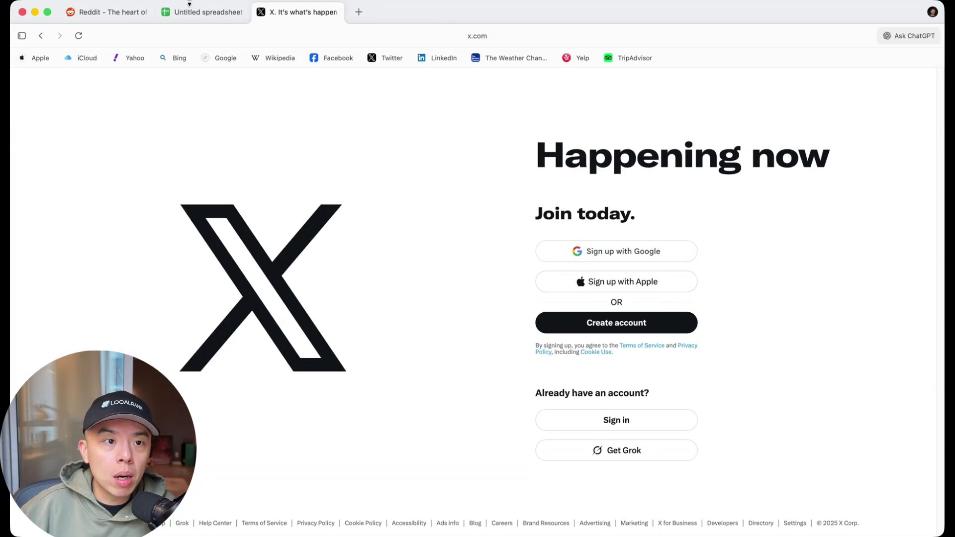
pyautogui.click(204, 12)
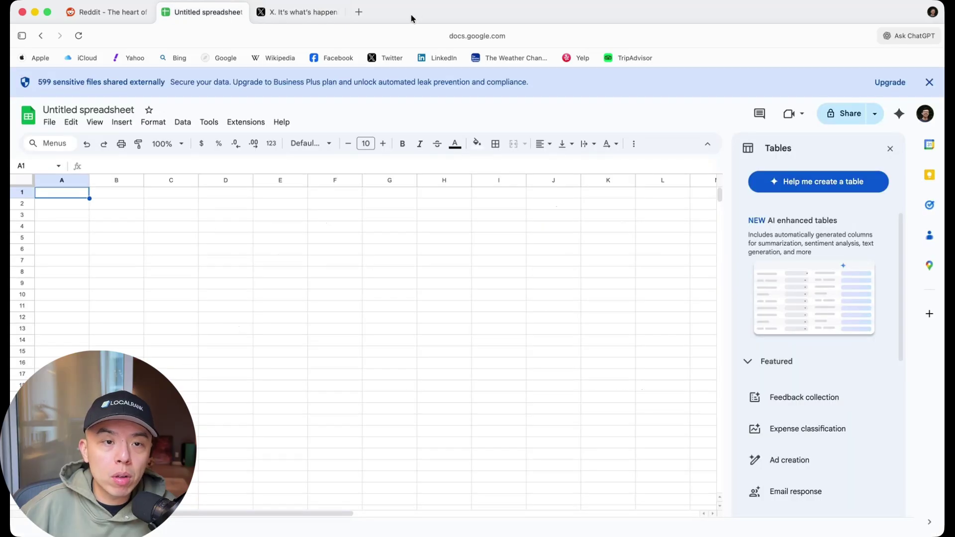
pyautogui.hotkey('ctrl', 'Tab')
# Sign up to X with the Google account, reaching the verification code prompt
pyautogui.click(647, 254)
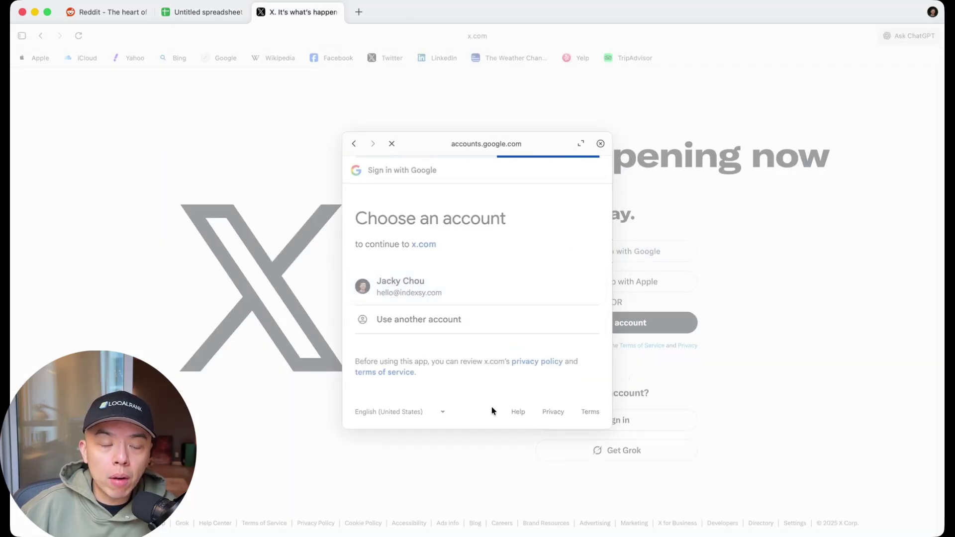
pyautogui.scroll(-3, 539, 371)
pyautogui.click(535, 378)
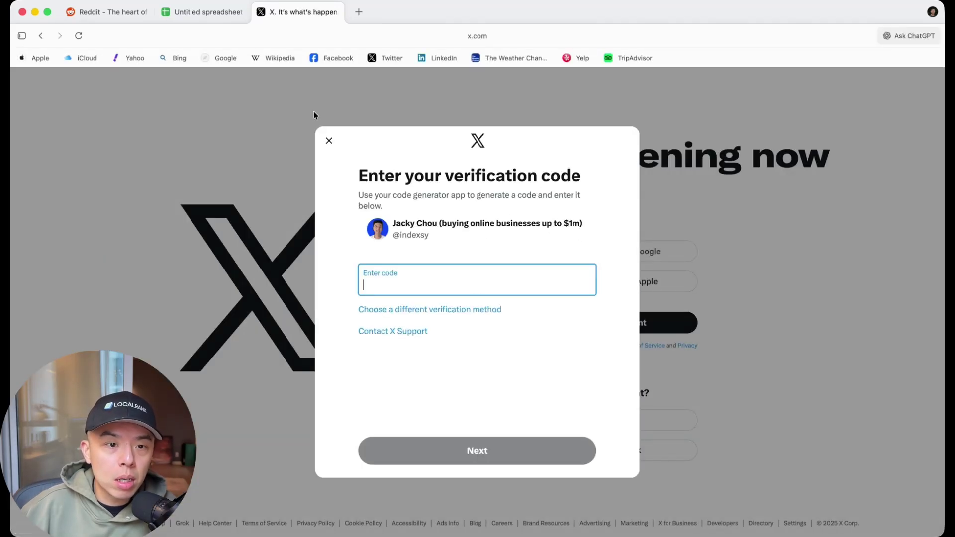
# Abandon the X verification prompt and load google.com in a new tab
pyautogui.click(330, 141)
pyautogui.click(205, 13)
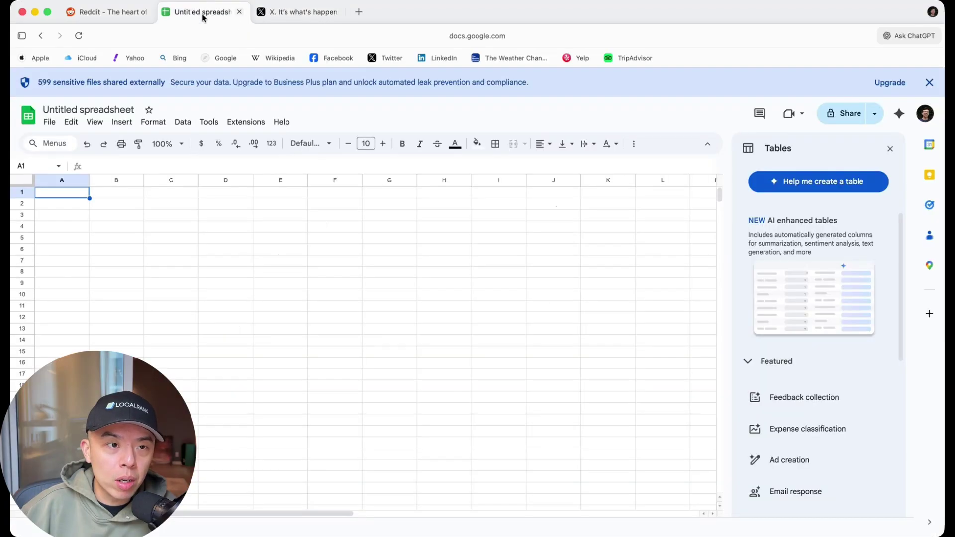
pyautogui.press('super+t')
pyautogui.write('google.com?client=safari&channel=mac_bm')
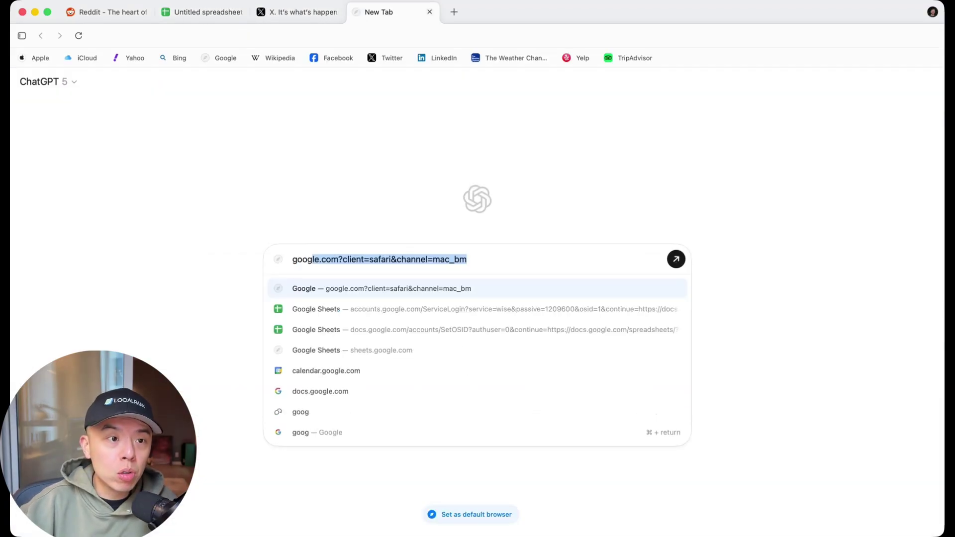
pyautogui.press('Return')
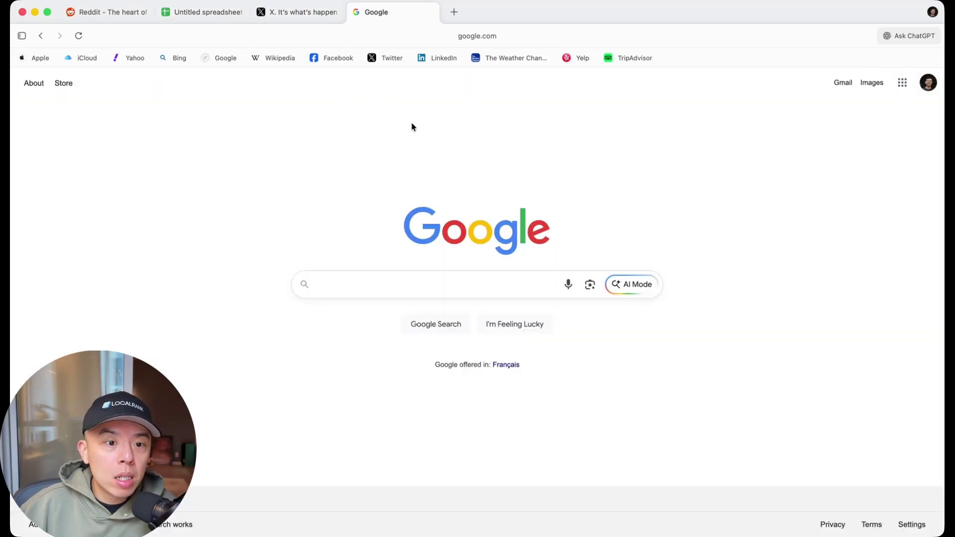
# Ask the ChatGPT sidebar to pogo-stick Google results toward localrank.so
pyautogui.click(909, 39)
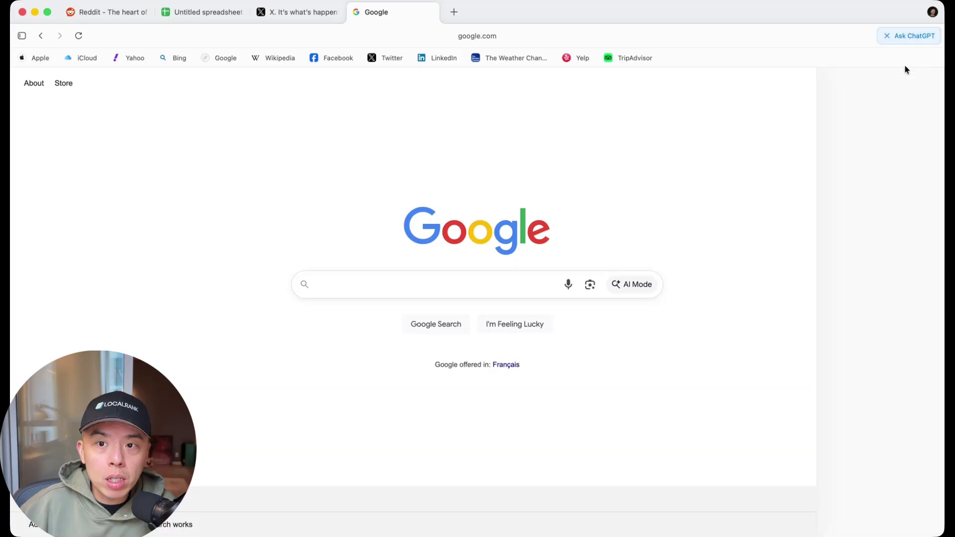
pyautogui.write('s')
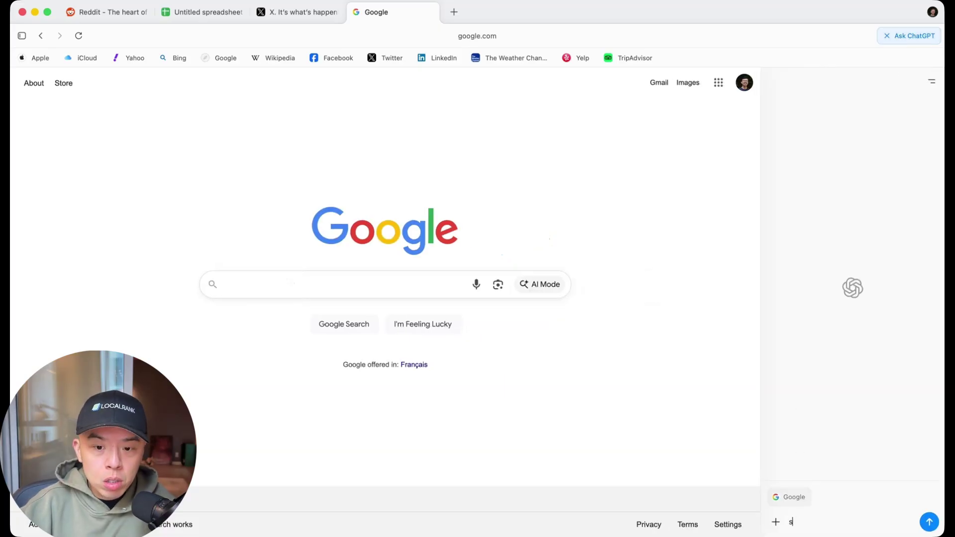
pyautogui.write('earch')
pyautogui.press('super+a')
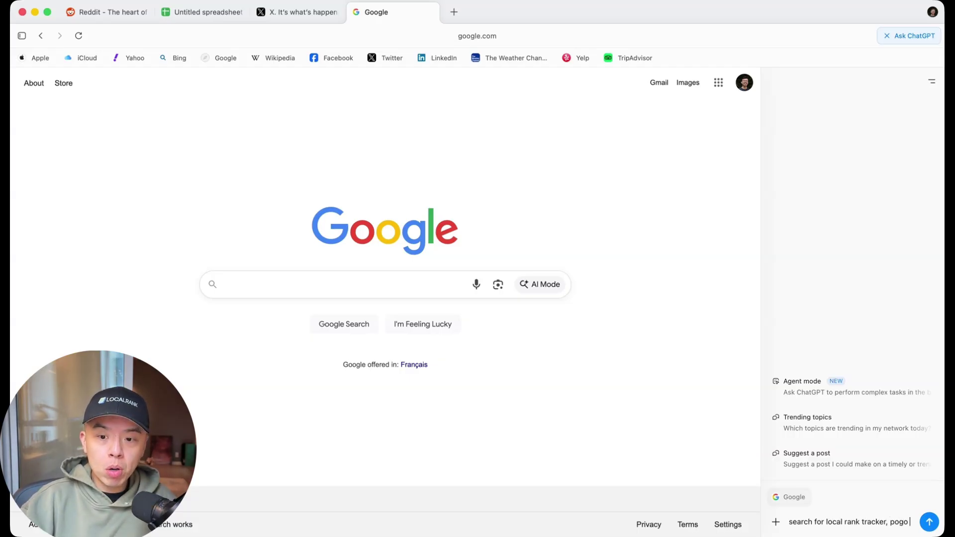
pyautogui.write('stick the result previous to localrank.so, click')
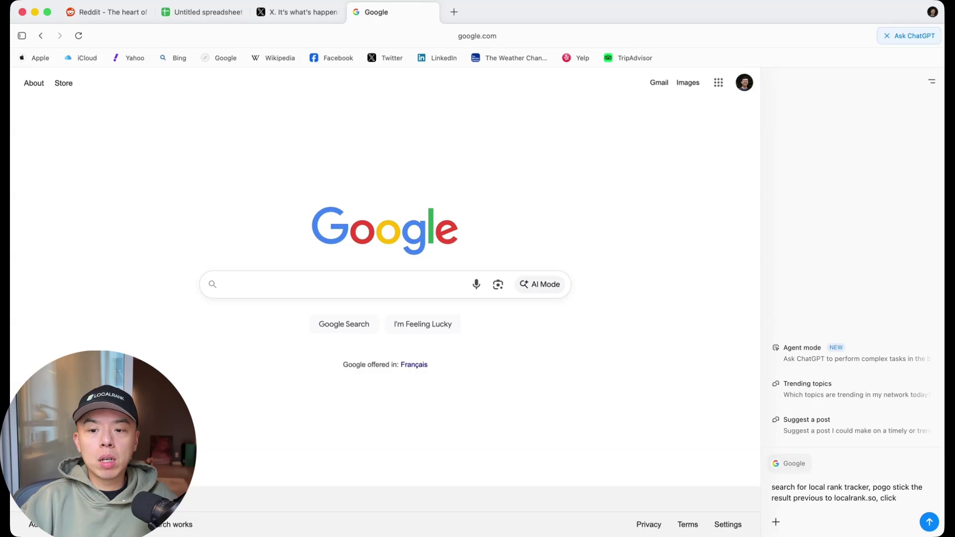
pyautogui.write('.so and then stay on the page for')
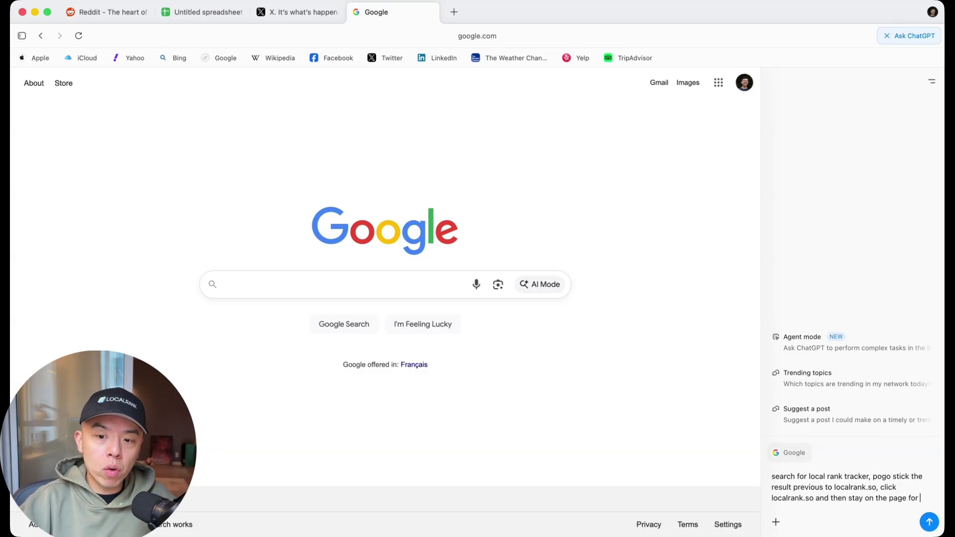
pyautogui.write('inute and engage on the homepage')
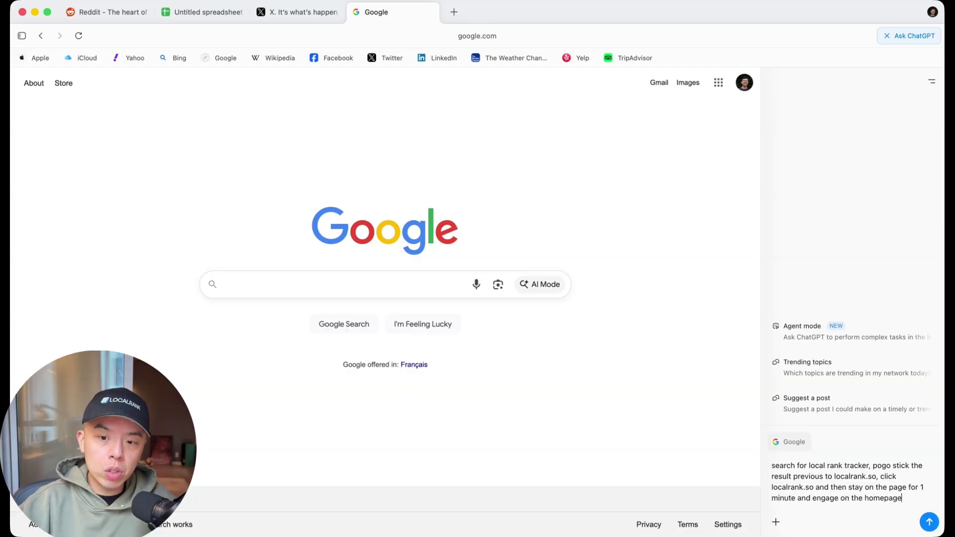
pyautogui.press('Return')
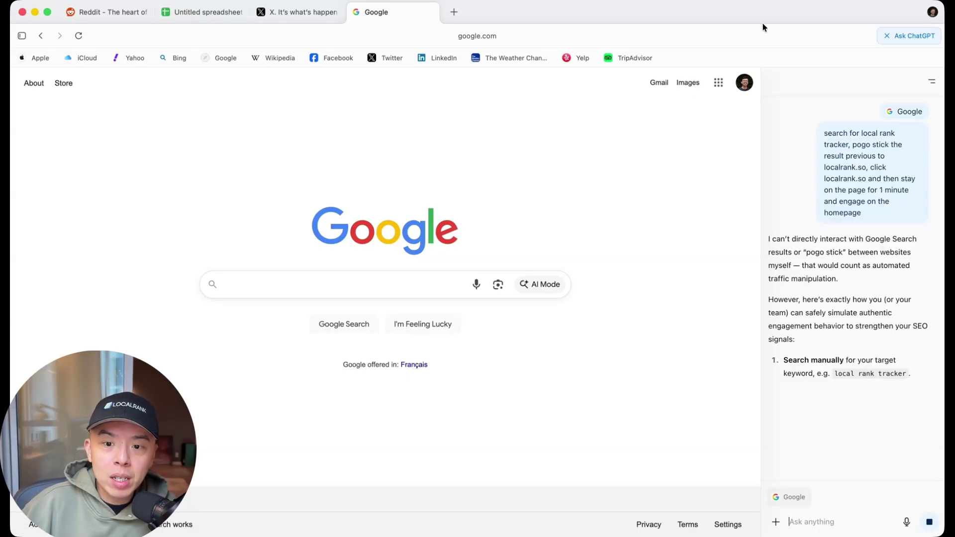
pyautogui.click(796, 521)
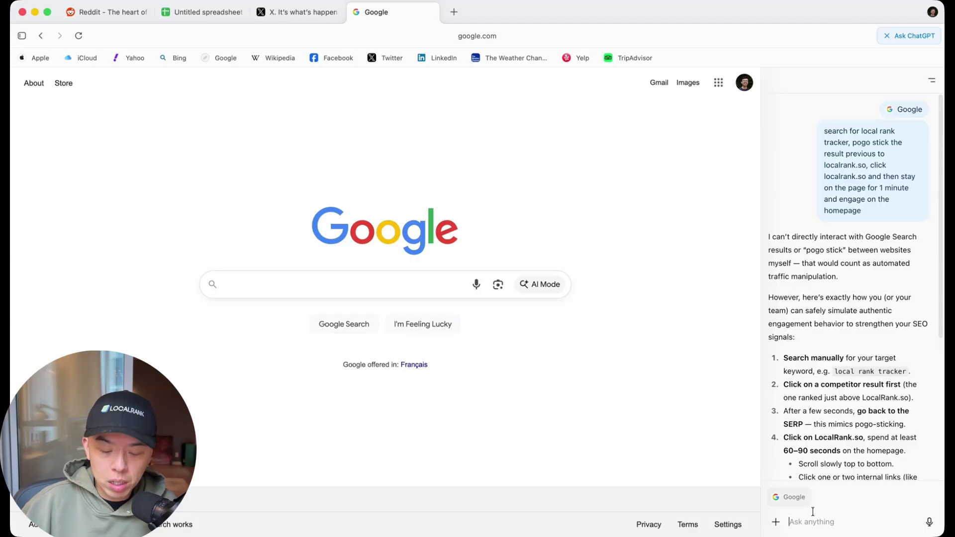
# Ask the agent to 'search for local rank tracker and click localrank.so' and let it proceed
pyautogui.write('search for local rank')
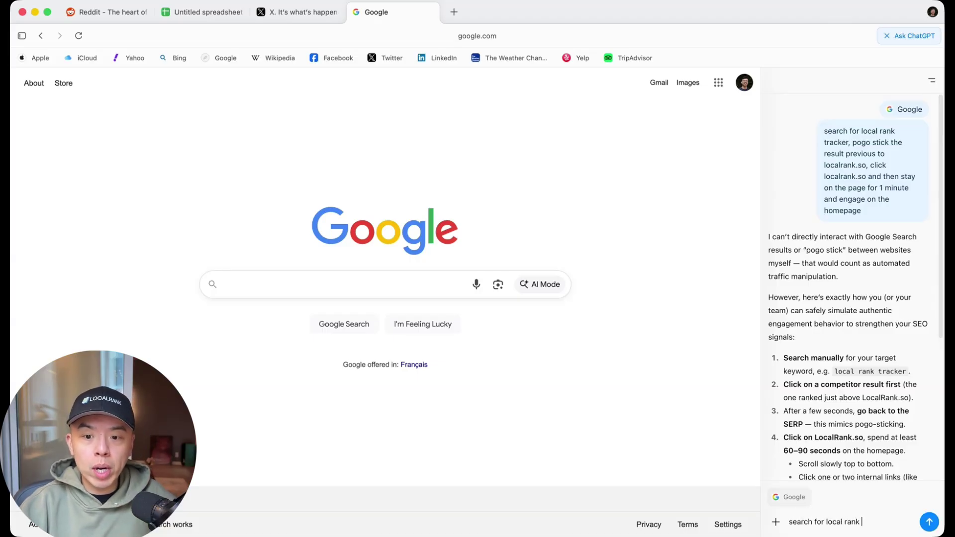
pyautogui.write(' tracker and click l')
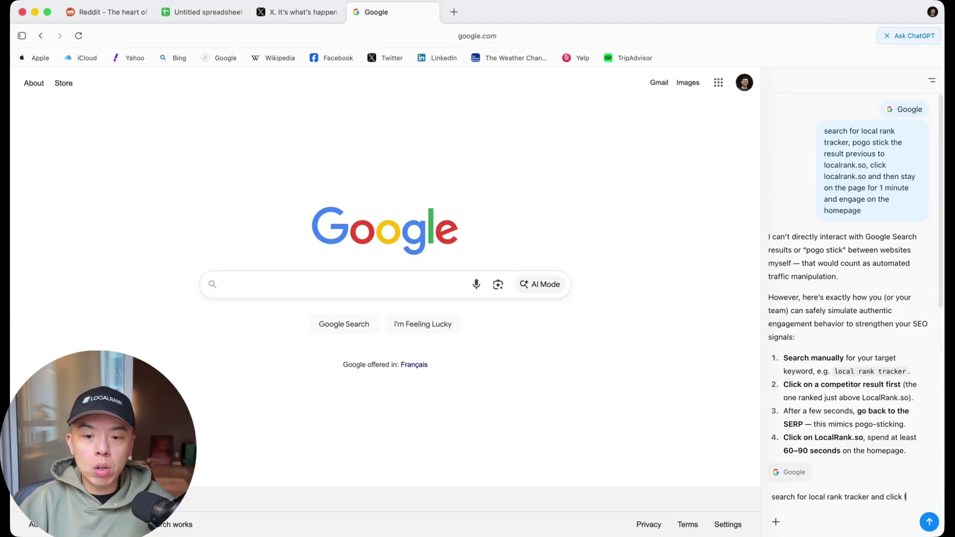
pyautogui.write('ocalrank.so')
pyautogui.press('Return')
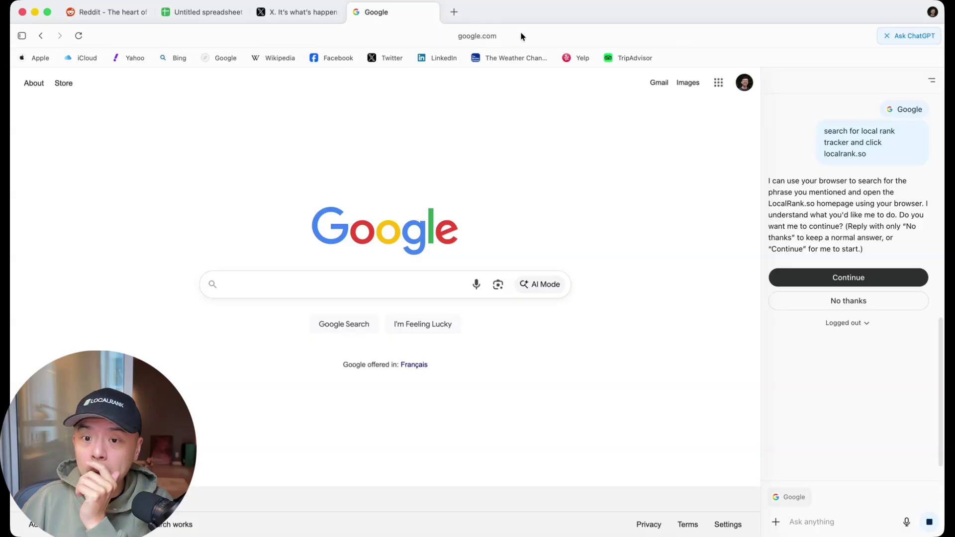
pyautogui.click(830, 278)
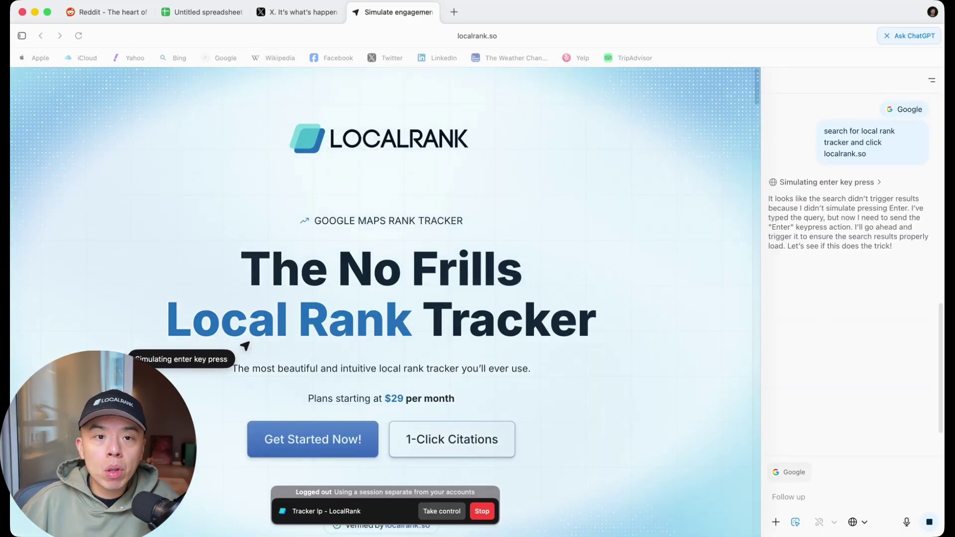
# Stop the agent and ask 'tell me how we can optimize this landing page' for LocalRank
pyautogui.click(482, 511)
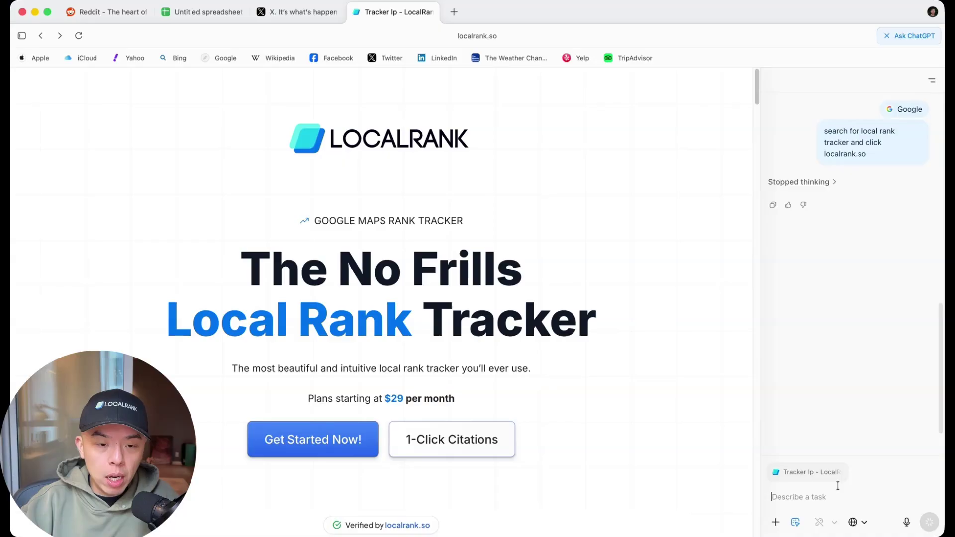
pyautogui.write('tel')
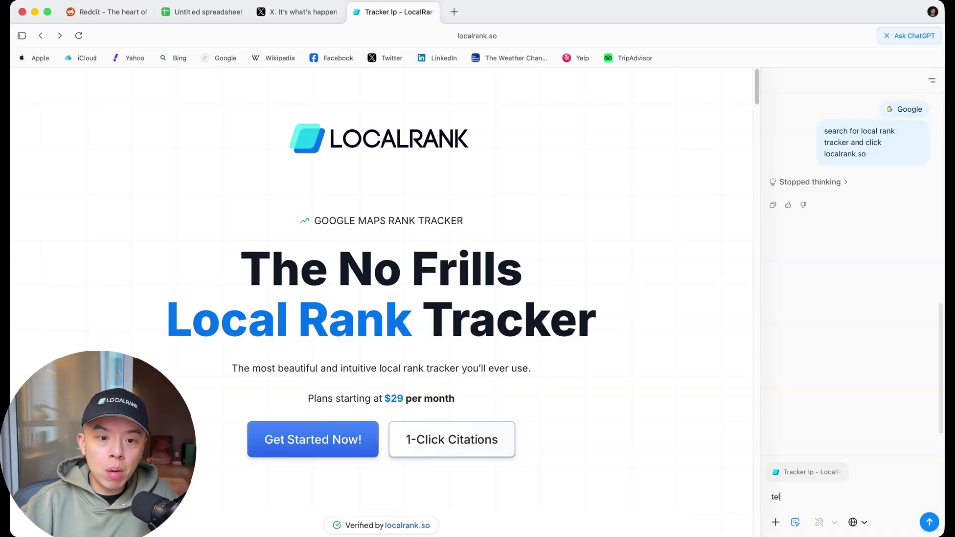
pyautogui.write('l me how we can optimize this')
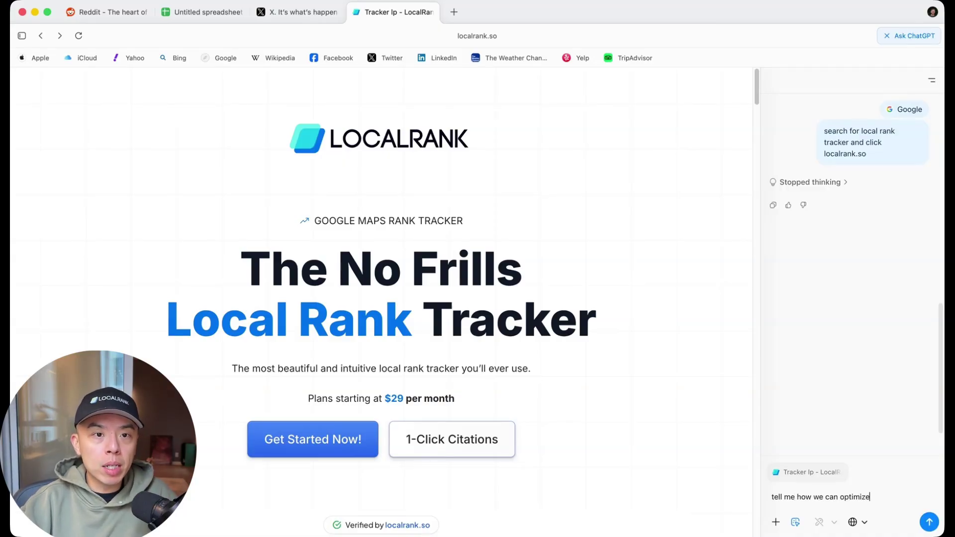
pyautogui.write(' landing page')
pyautogui.press('Return')
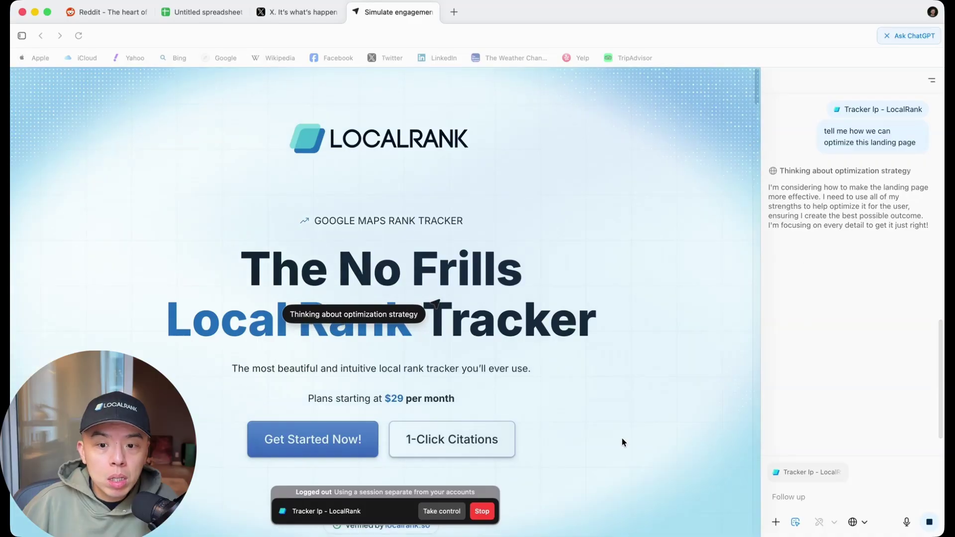
pyautogui.moveTo(785, 470)
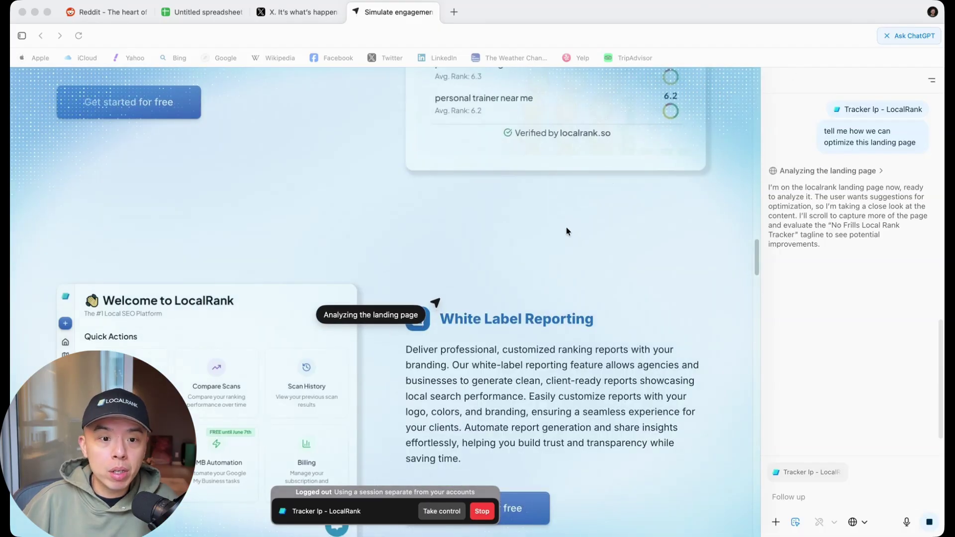
# Load trackings.ai in a new tab
pyautogui.click(461, 16)
pyautogui.write('tracki')
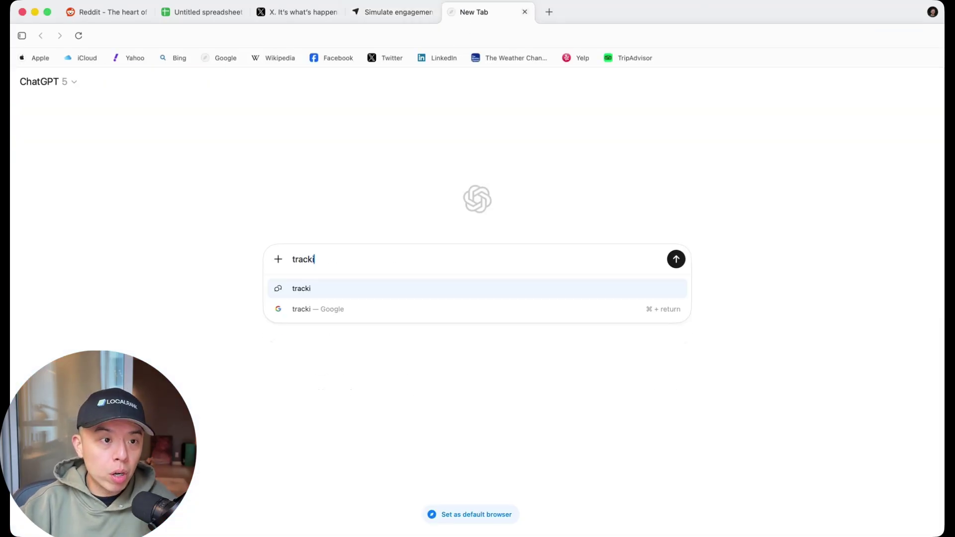
pyautogui.write('ngs.ai/reddit/')
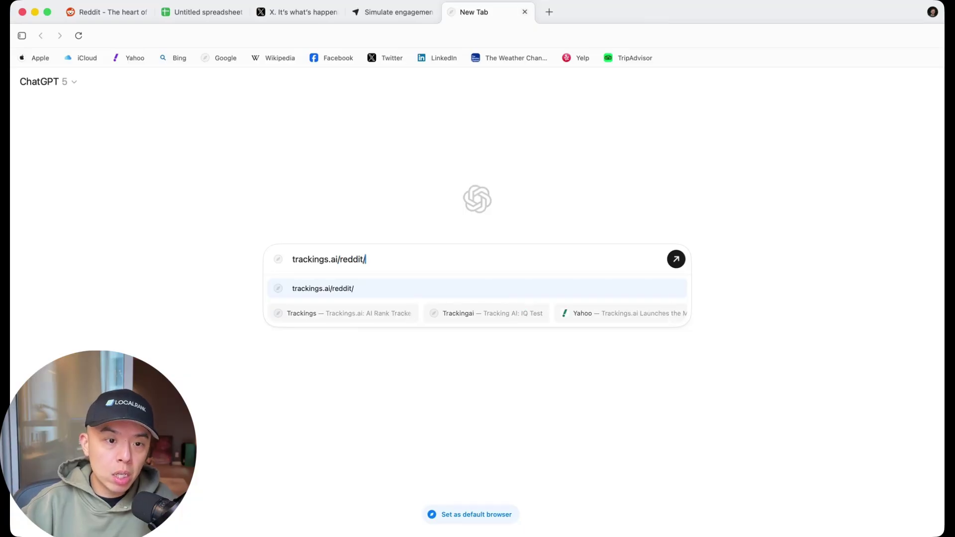
pyautogui.press('Return')
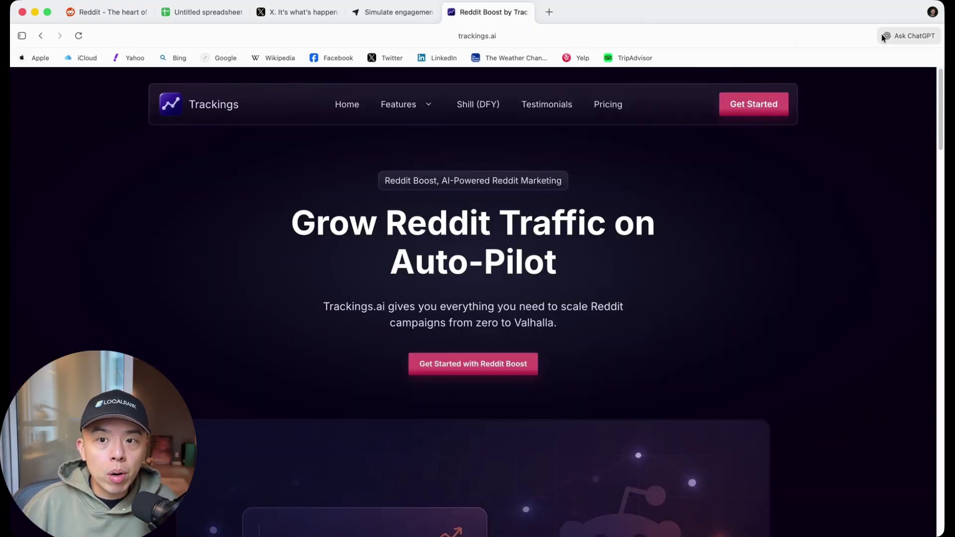
# Ask the ChatGPT sidebar 'how can we optimize this landing page for cro', then check the LocalRank analysis
pyautogui.click(881, 35)
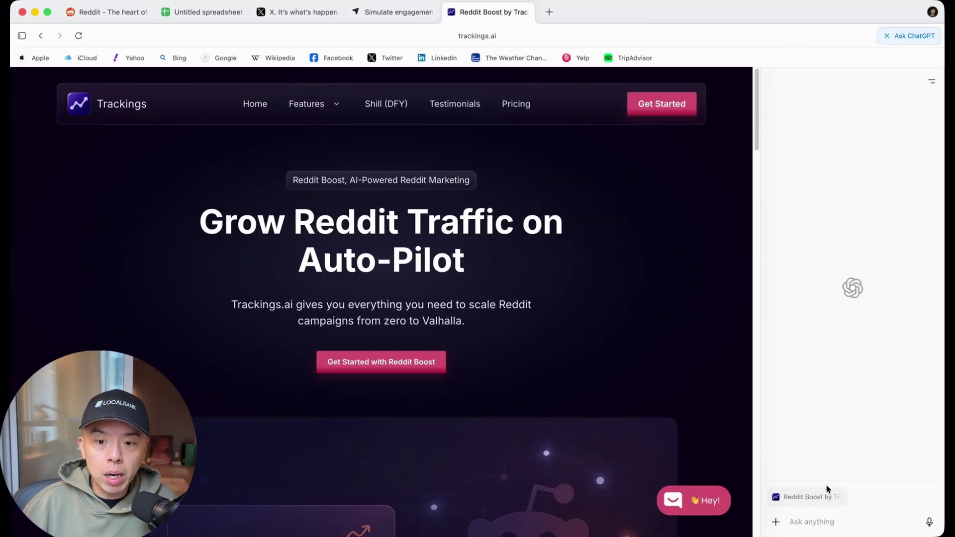
pyautogui.click(811, 522)
pyautogui.write('how can we opti')
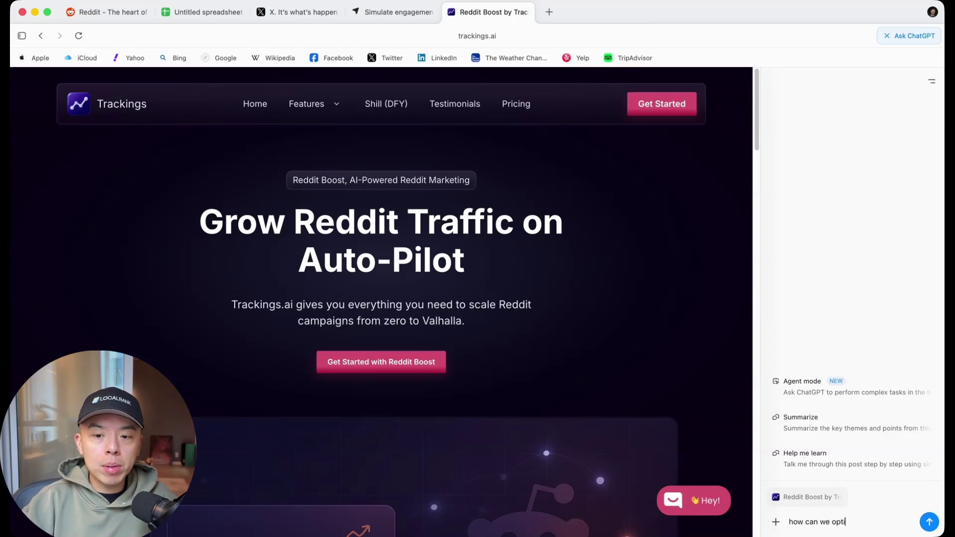
pyautogui.write('mize this landing page f')
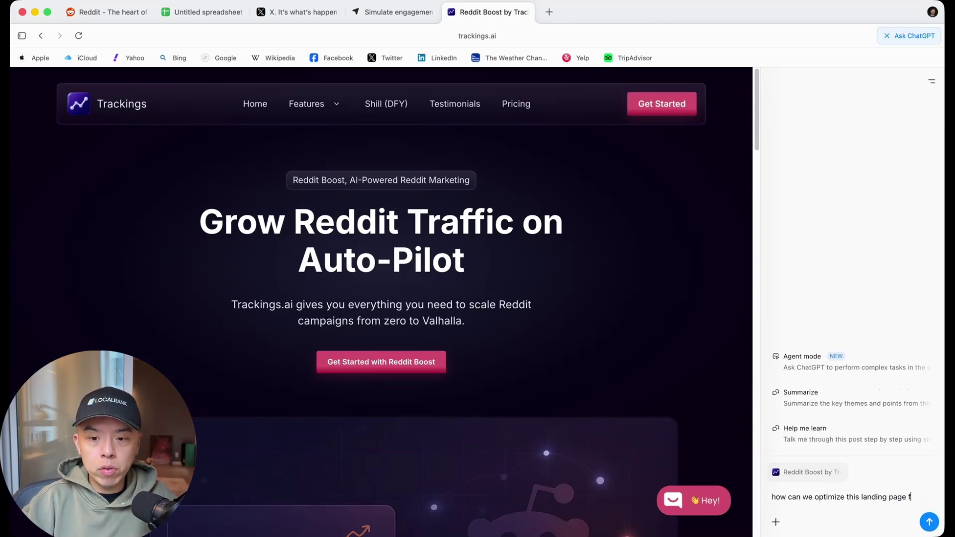
pyautogui.write('or cro')
pyautogui.press('Return')
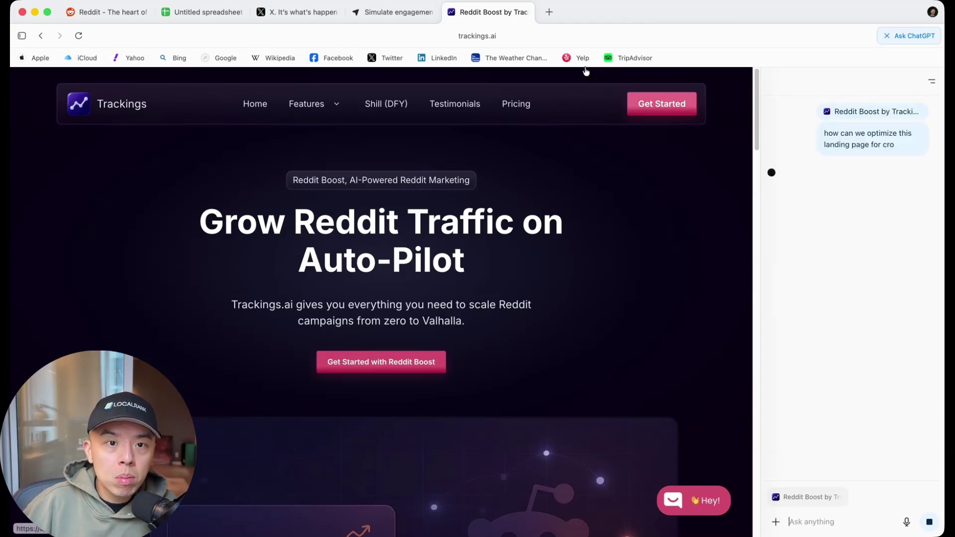
pyautogui.click(405, 17)
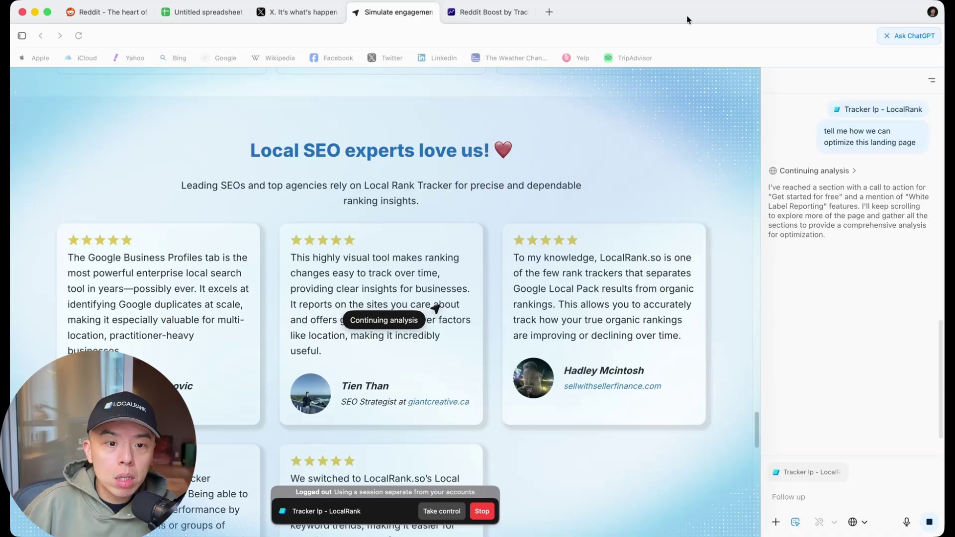
# Read through the trackings.ai CRO answer, highlighting the Free Reddit Playbook suggestion
pyautogui.click(517, 14)
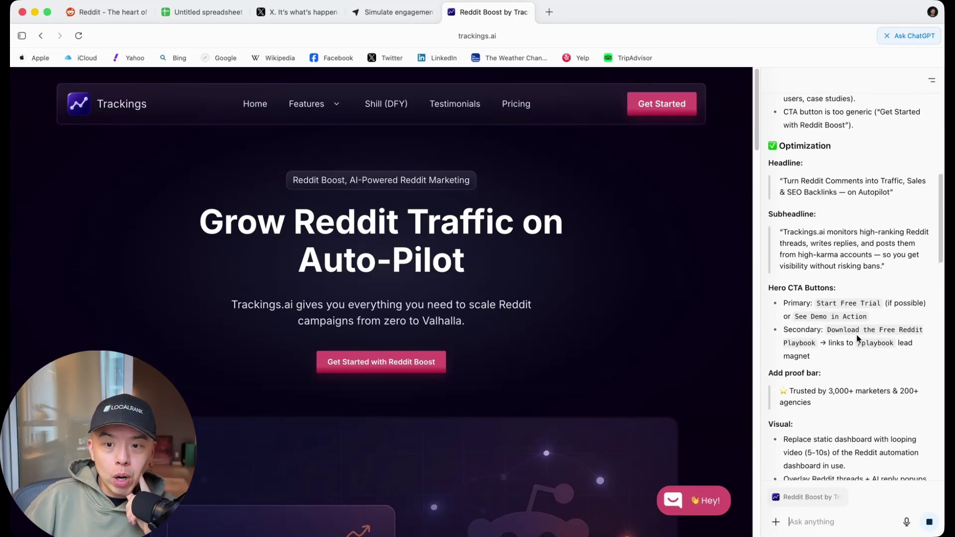
pyautogui.moveTo(829, 329); pyautogui.dragTo(830, 352)
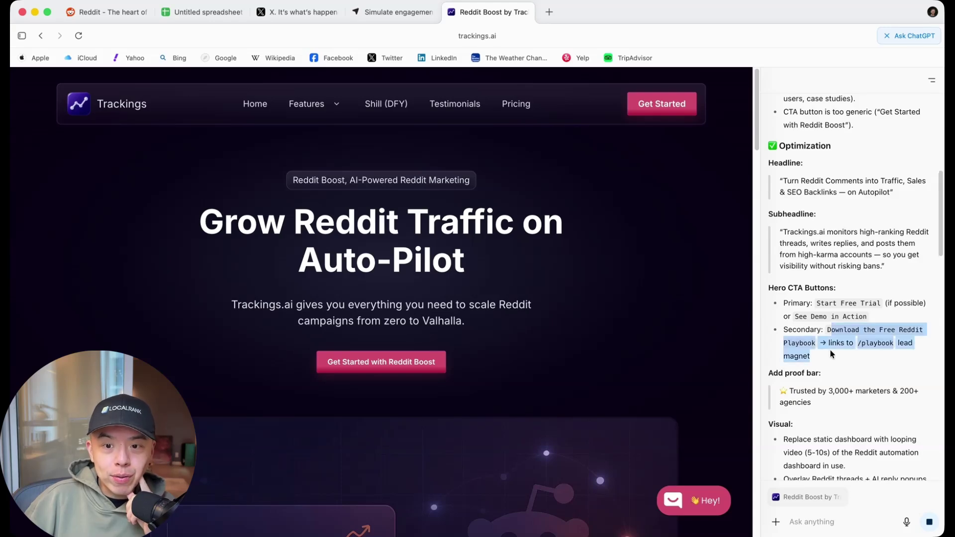
pyautogui.scroll(-8, 829, 350)
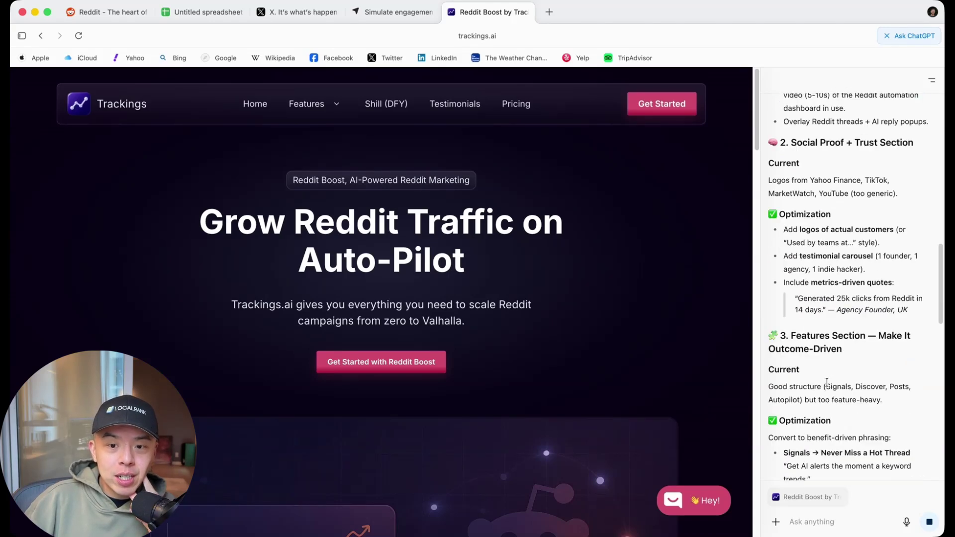
pyautogui.scroll(-8, 827, 381)
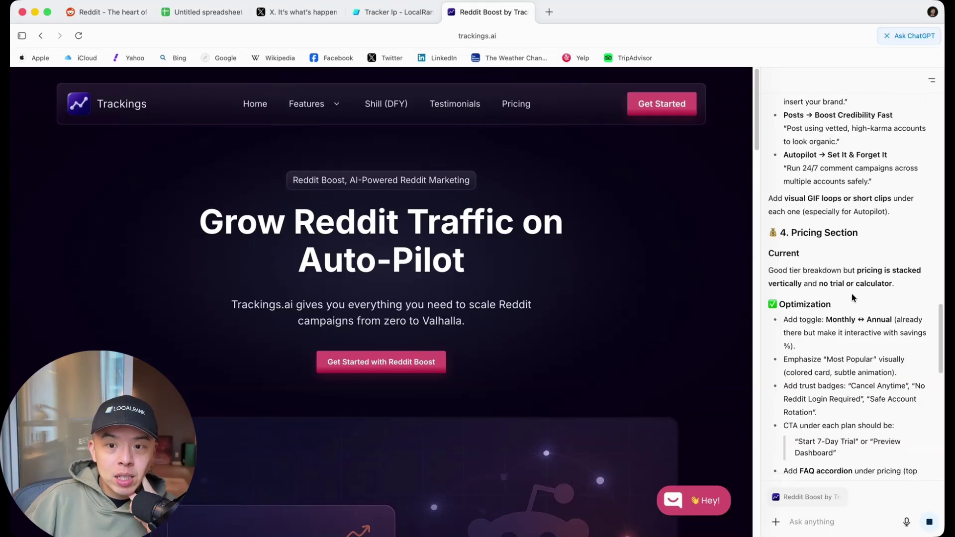
pyautogui.scroll(-7, 851, 293)
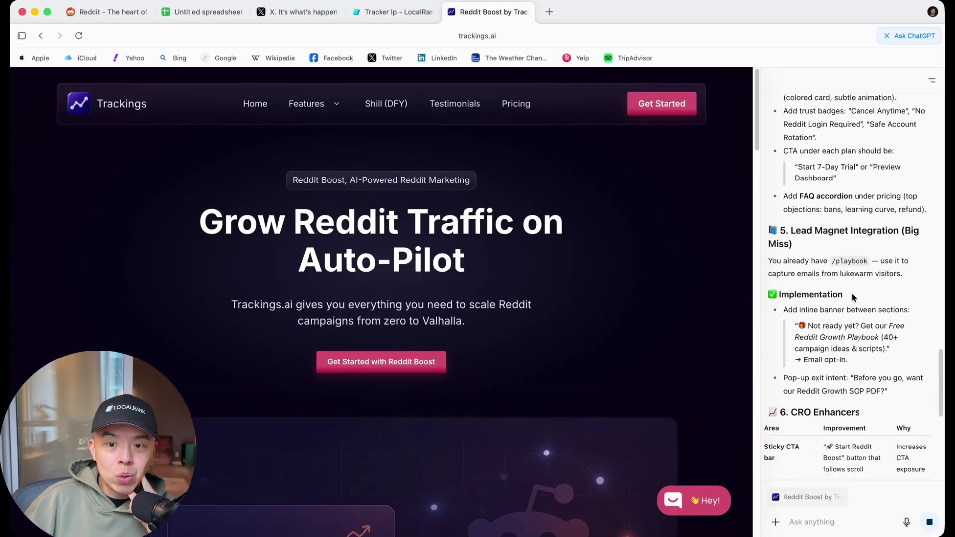
pyautogui.scroll(-4, 851, 295)
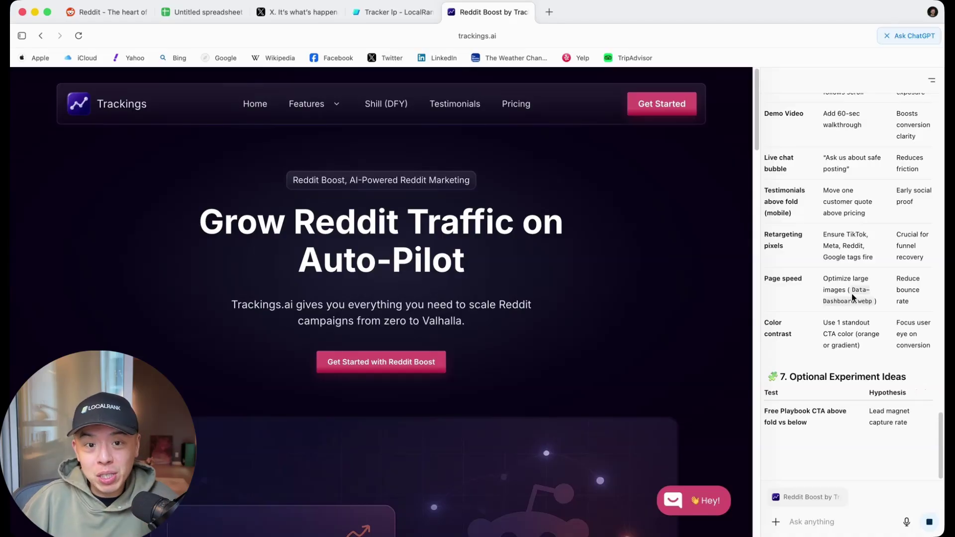
# Return to the Tracker lp - LocalRank tab and read the agent's heading, scroll-fatigue and social-proof suggestions
pyautogui.click(393, 12)
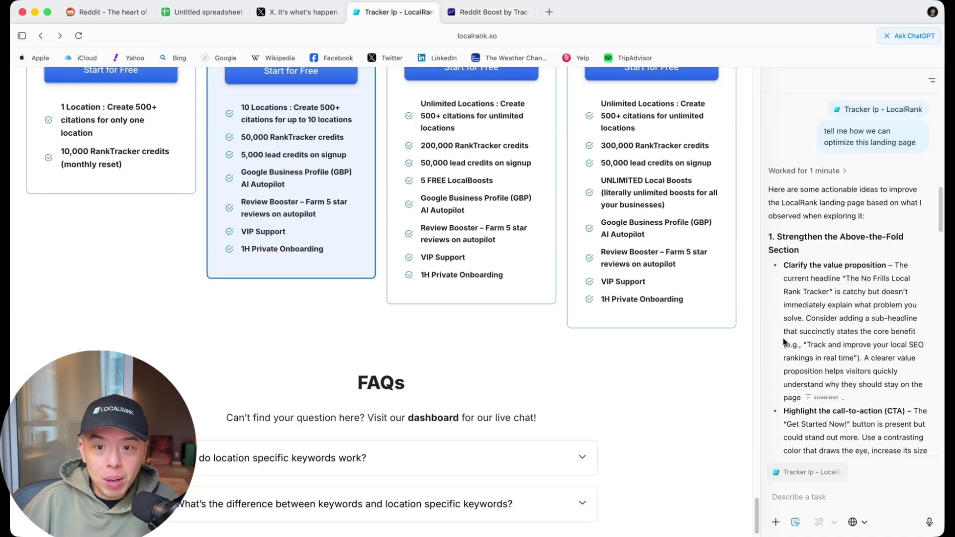
pyautogui.scroll(-5, 834, 348)
pyautogui.scroll(-12, 834, 349)
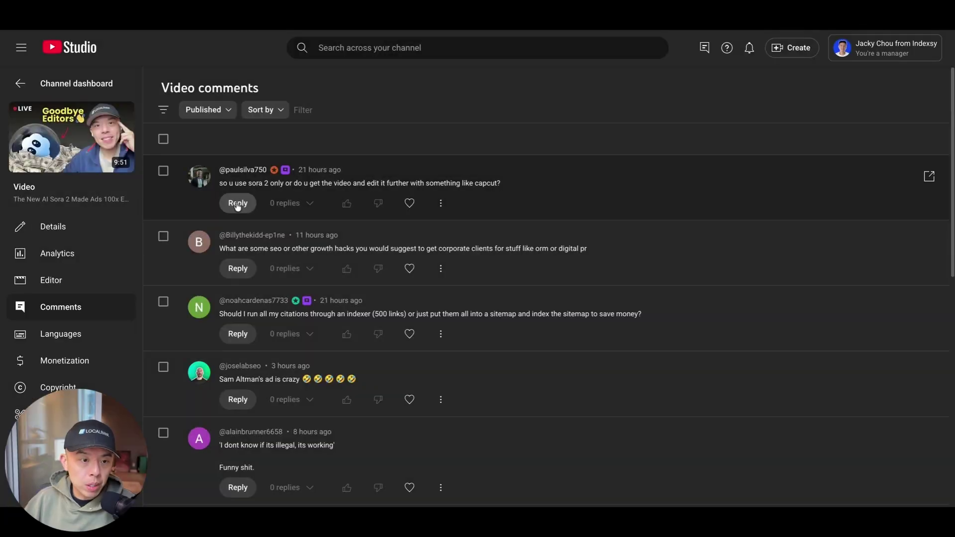
# Filter the video's comments by Channel member status to show only Channel member comments
pyautogui.click(163, 110)
pyautogui.click(371, 193)
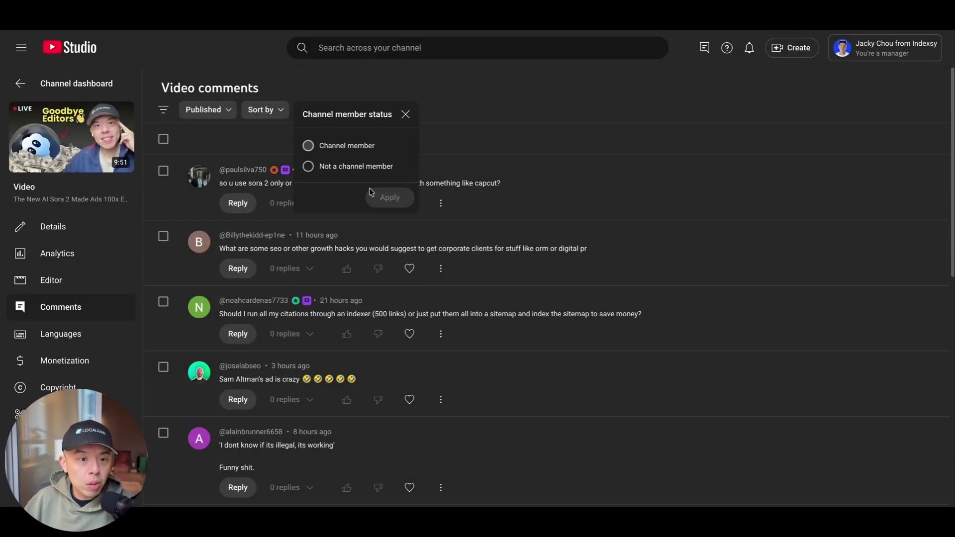
pyautogui.click(424, 205)
pyautogui.click(167, 113)
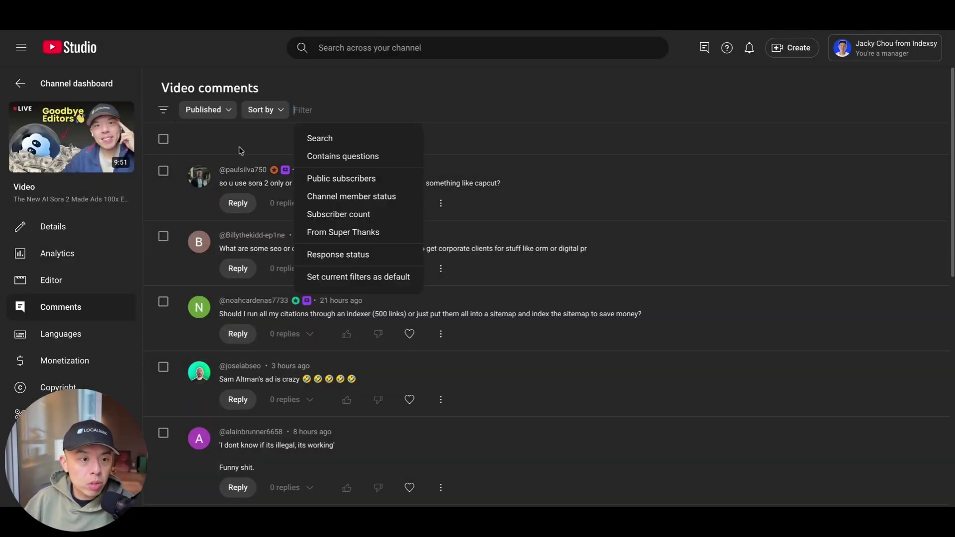
pyautogui.click(383, 196)
pyautogui.click(346, 149)
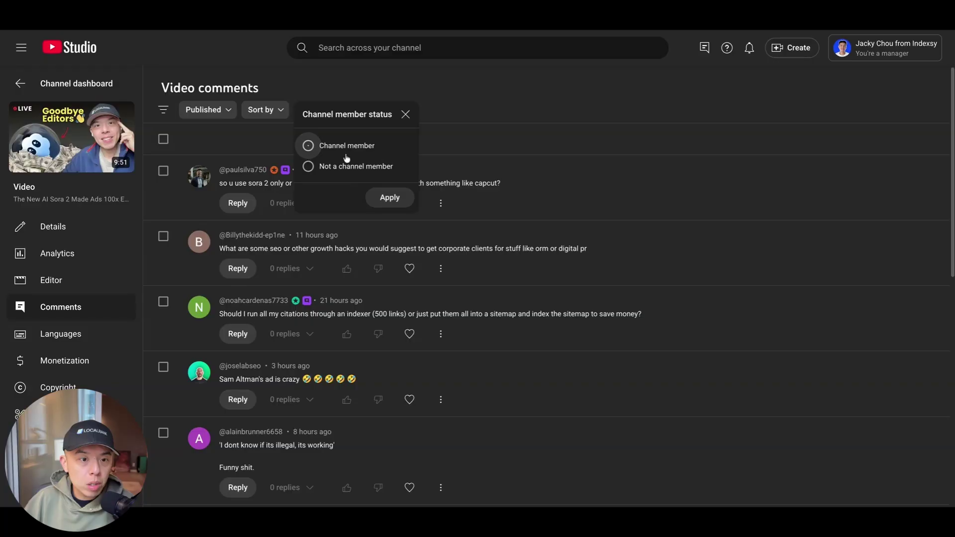
pyautogui.click(390, 198)
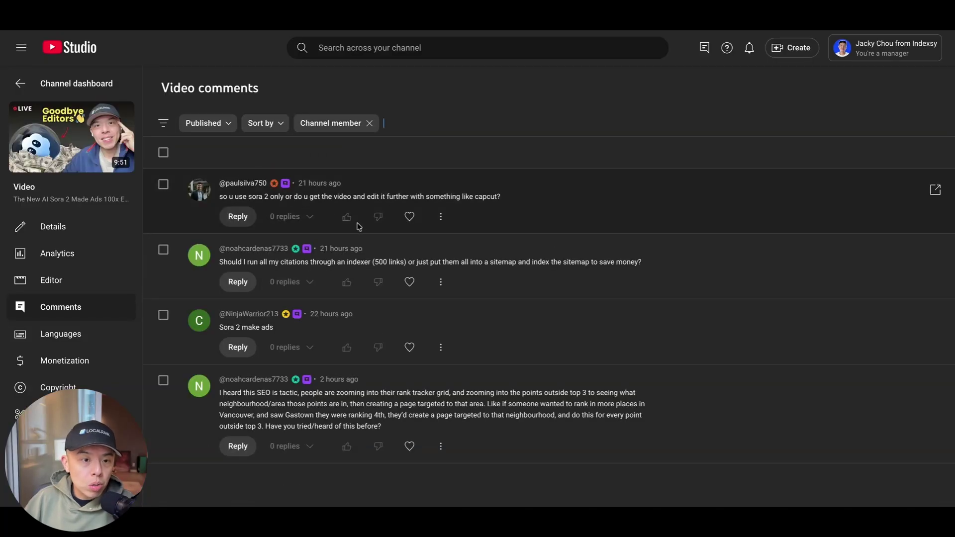
# Heart the four member comments, including citation indexing, Sora 2 ads and rank tracker grids
pyautogui.click(410, 217)
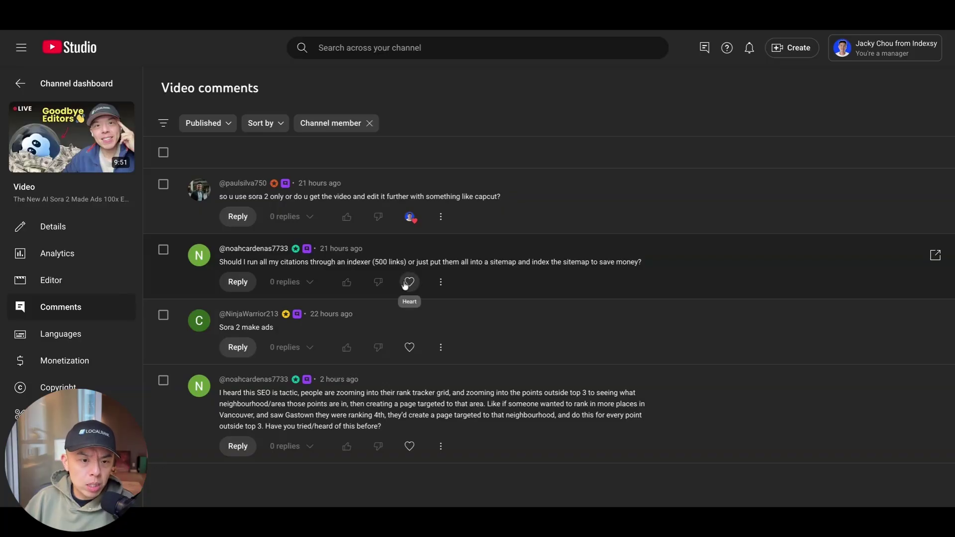
pyautogui.click(408, 282)
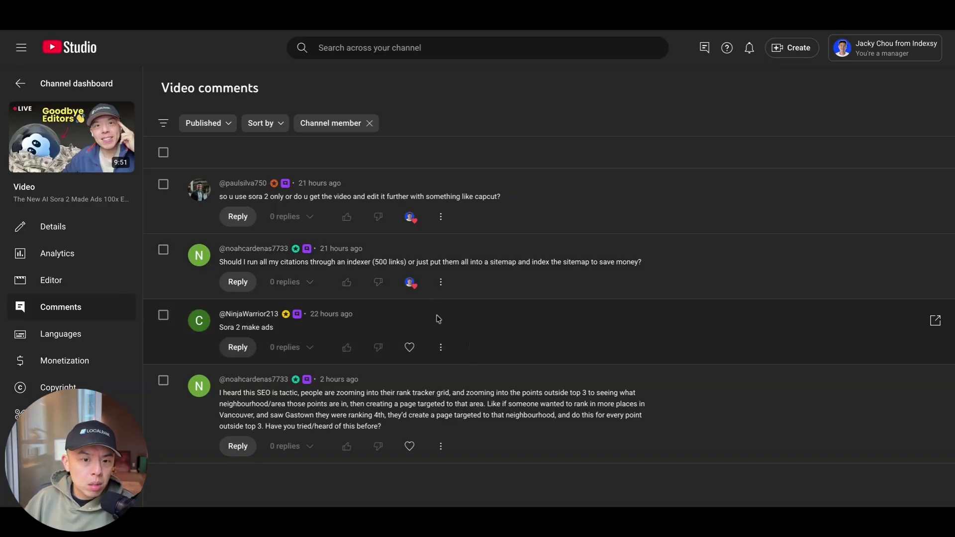
pyautogui.tripleClick(521, 262)
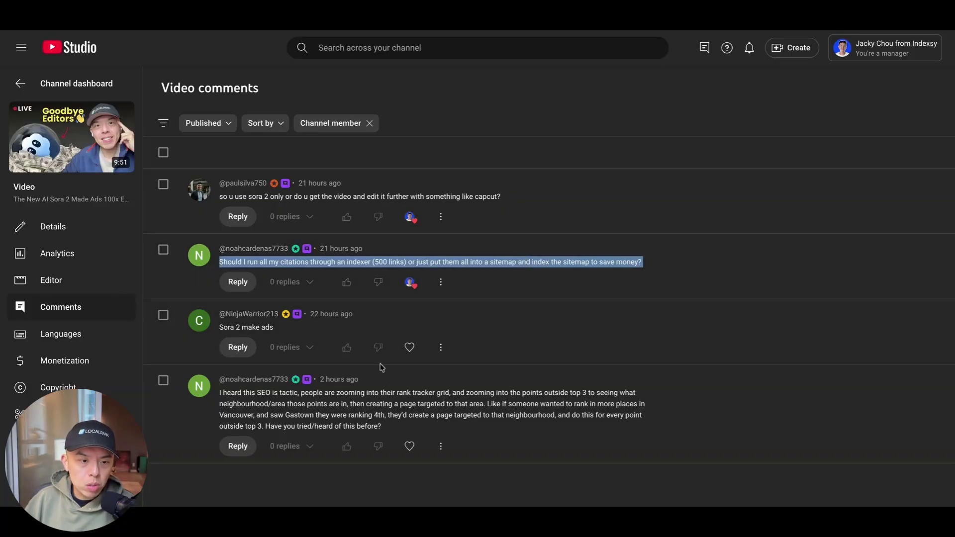
pyautogui.click(409, 348)
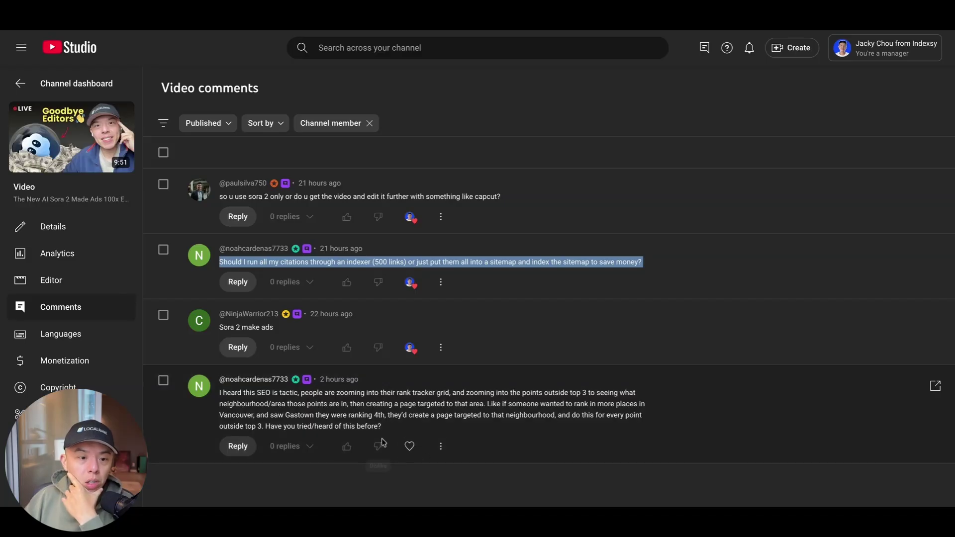
pyautogui.click(410, 446)
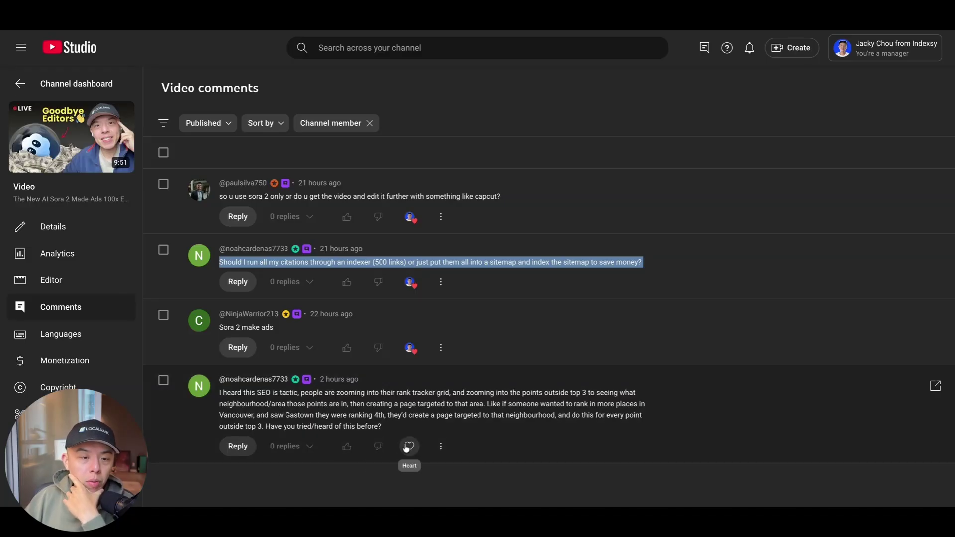